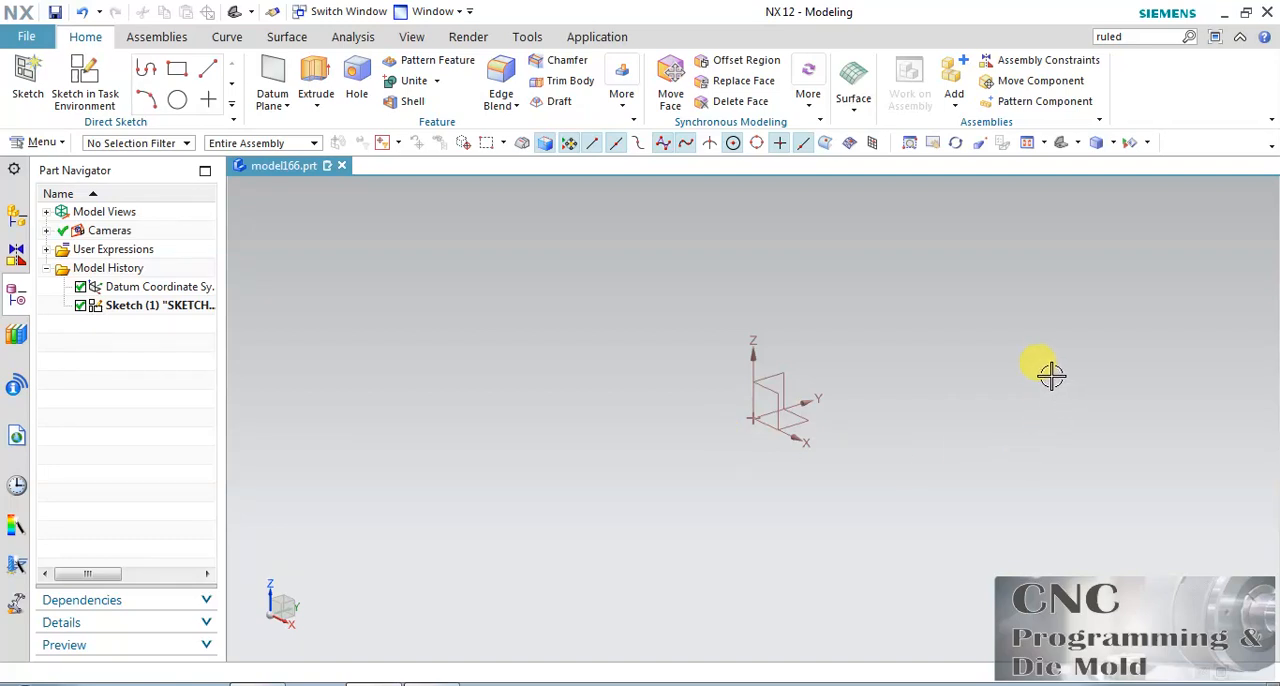
Look for the Ruled command among the mesh surface commands and by running a command search for "ruled".
left_click(22, 143)
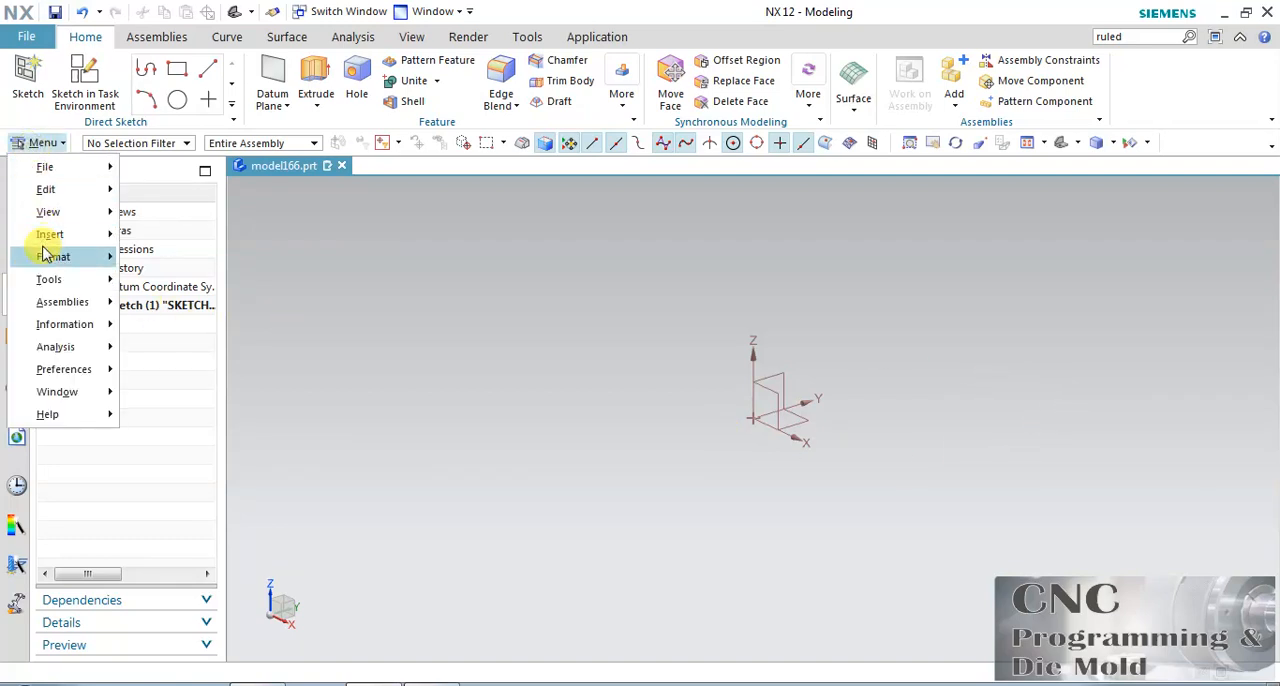
mouse_move(50, 234)
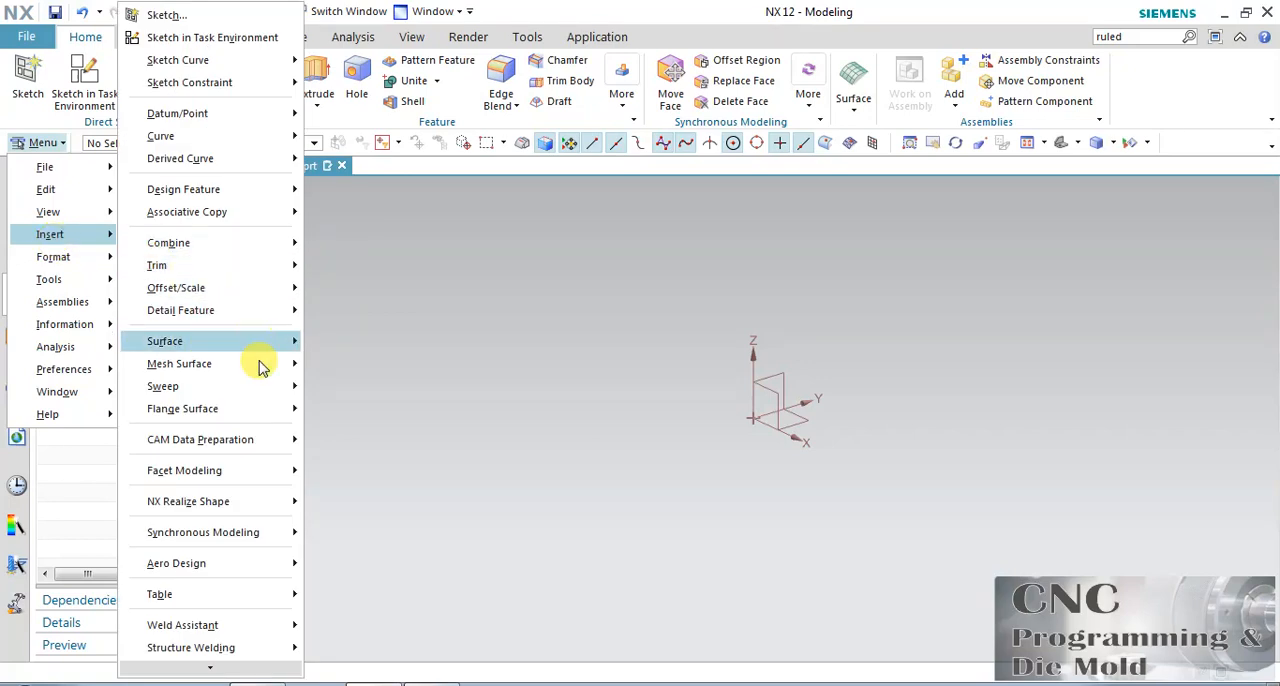
mouse_move(258, 368)
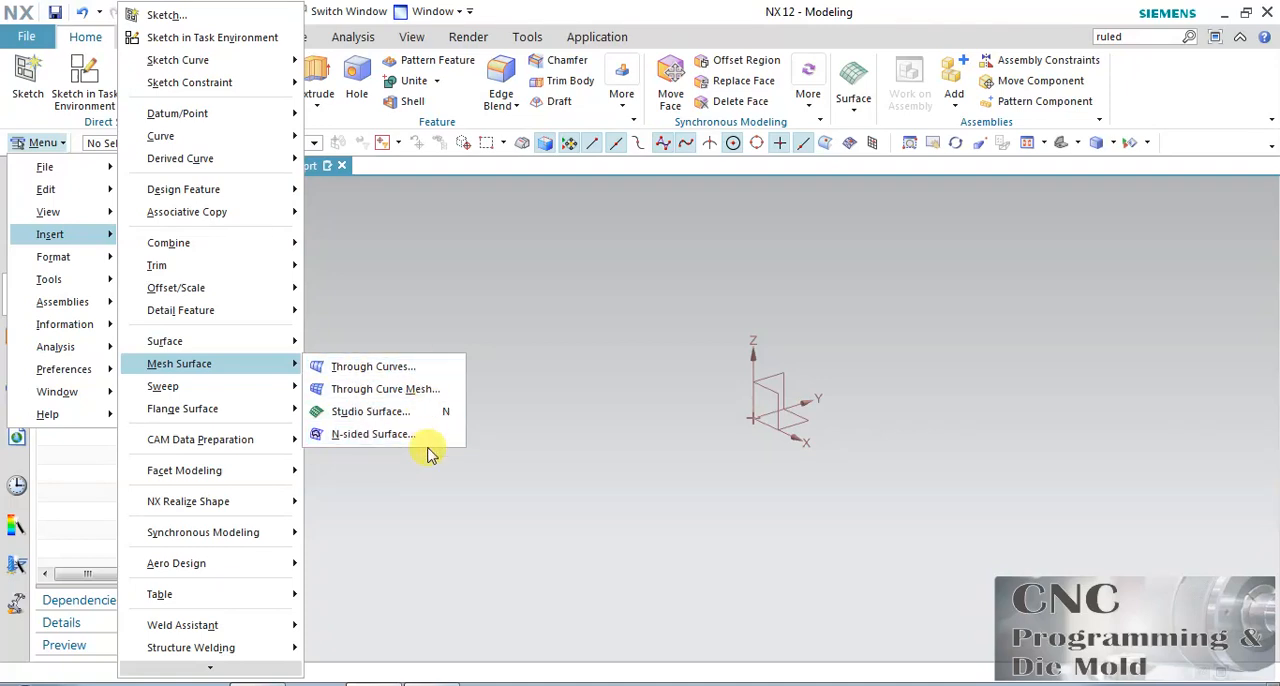
left_click(562, 318)
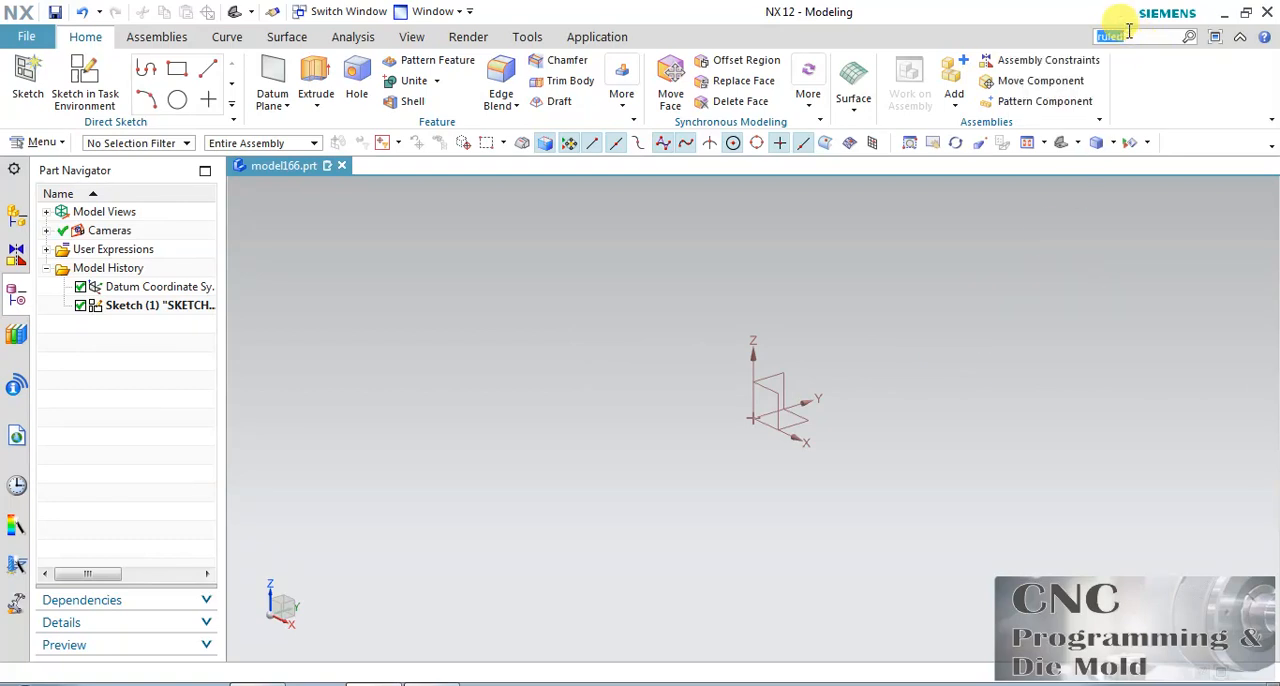
key("Return")
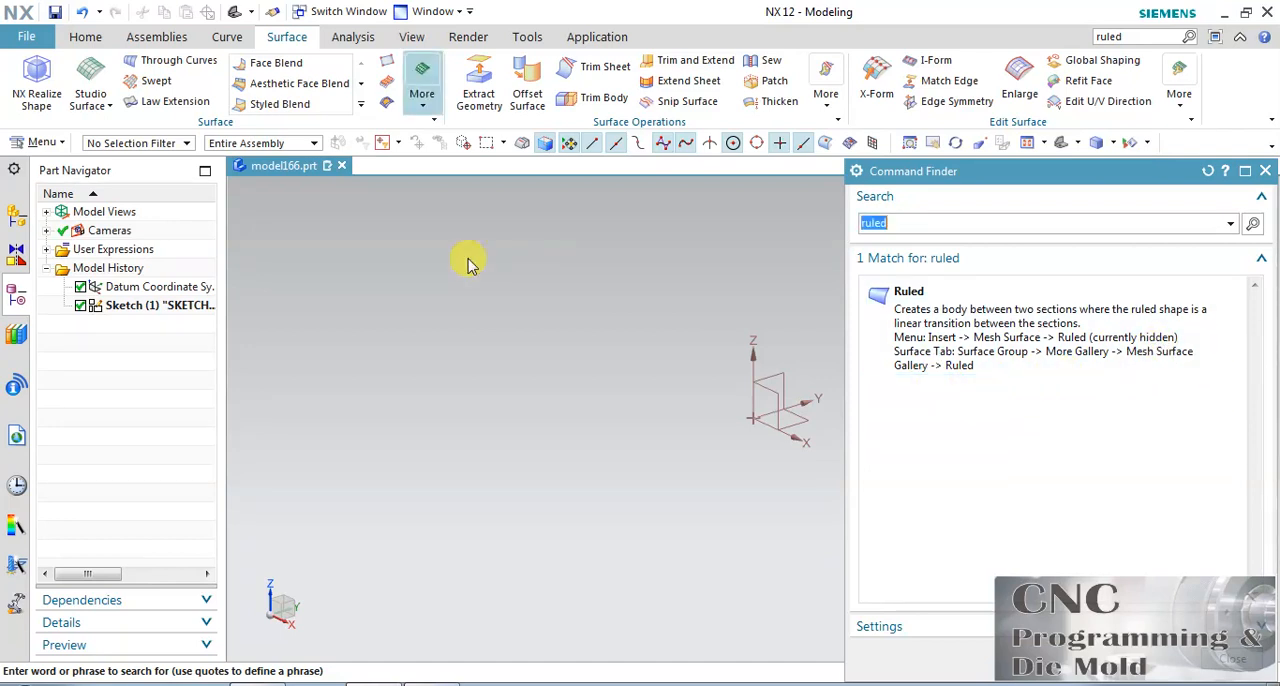
left_click(422, 92)
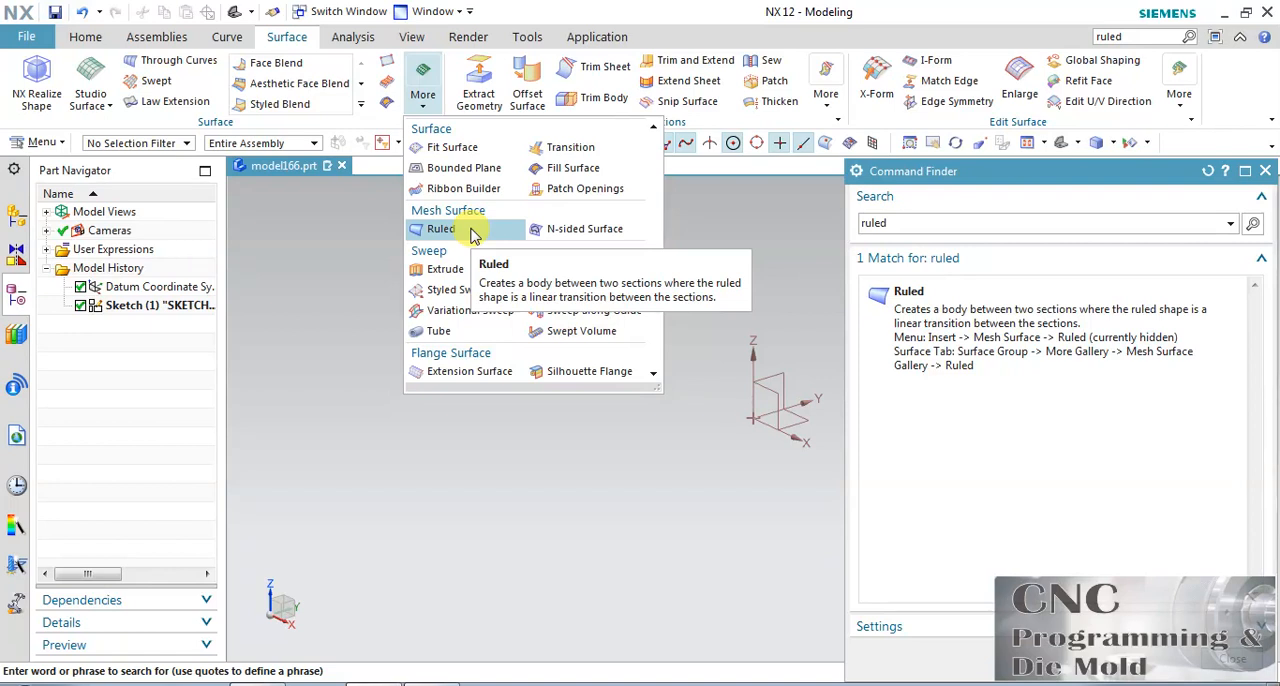
left_click(745, 212)
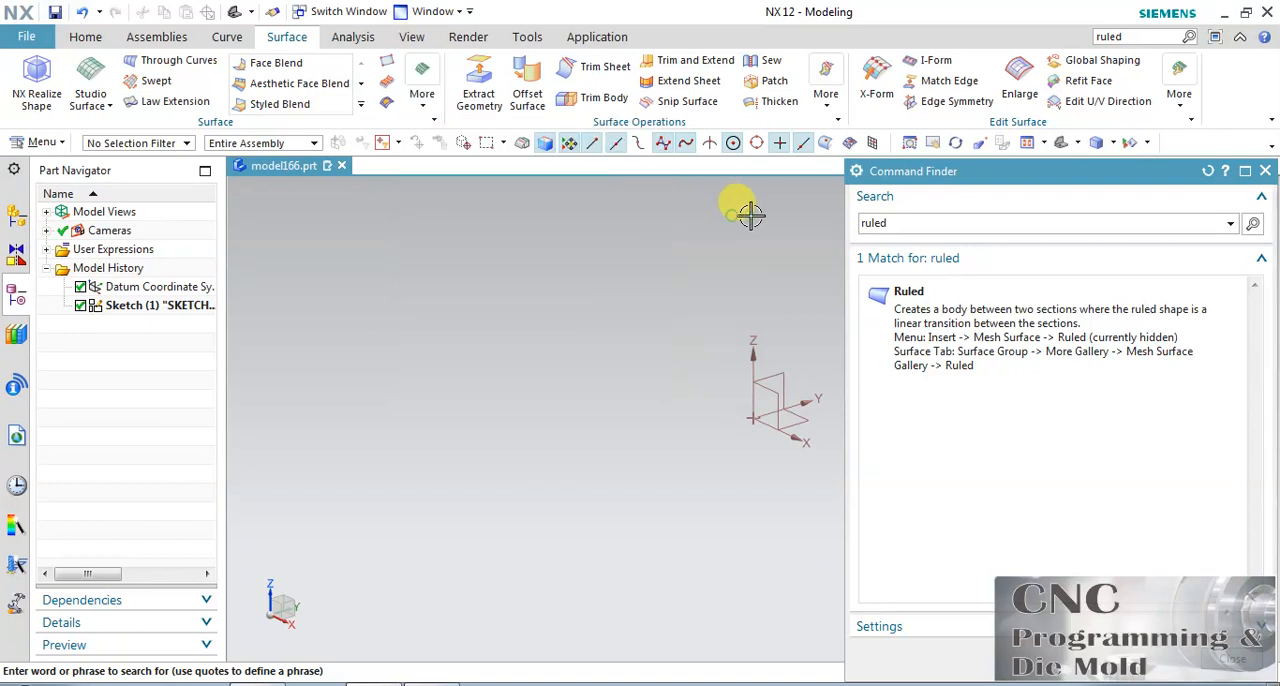
left_click(1265, 171)
Customize the interface by searching the commands for "ru" and adding the Ruled command to the Home ribbon.
right_click(1211, 94)
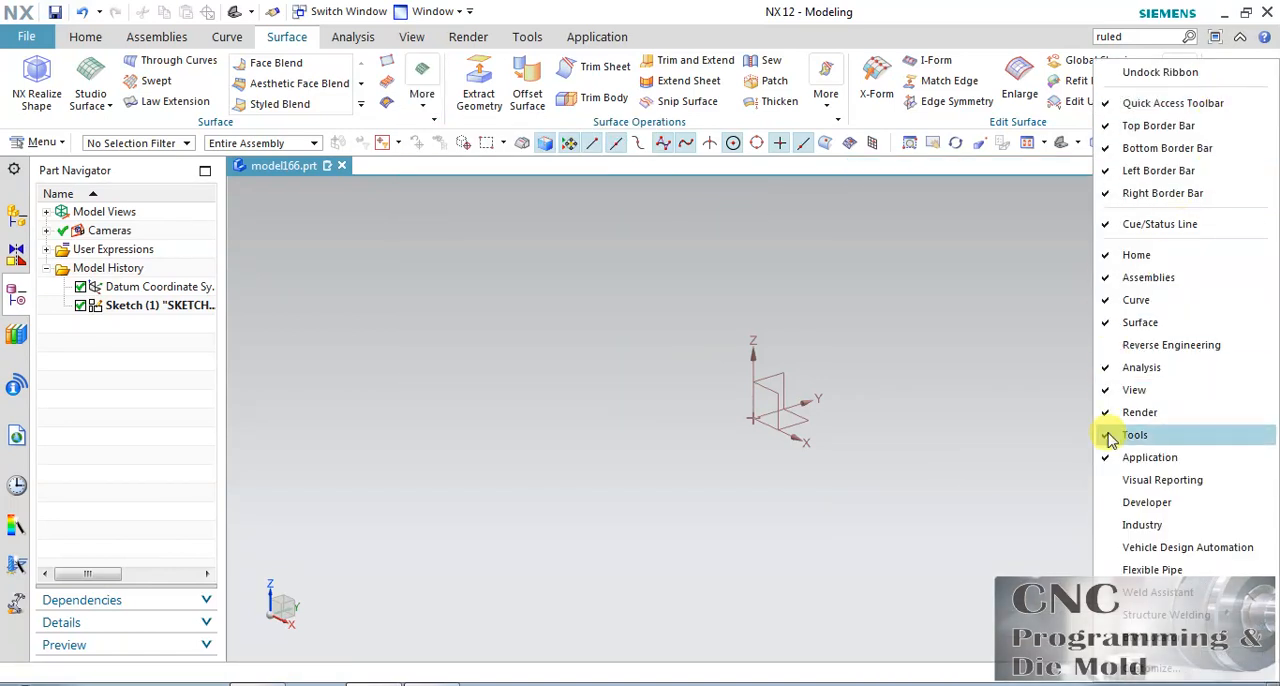
left_click(1158, 668)
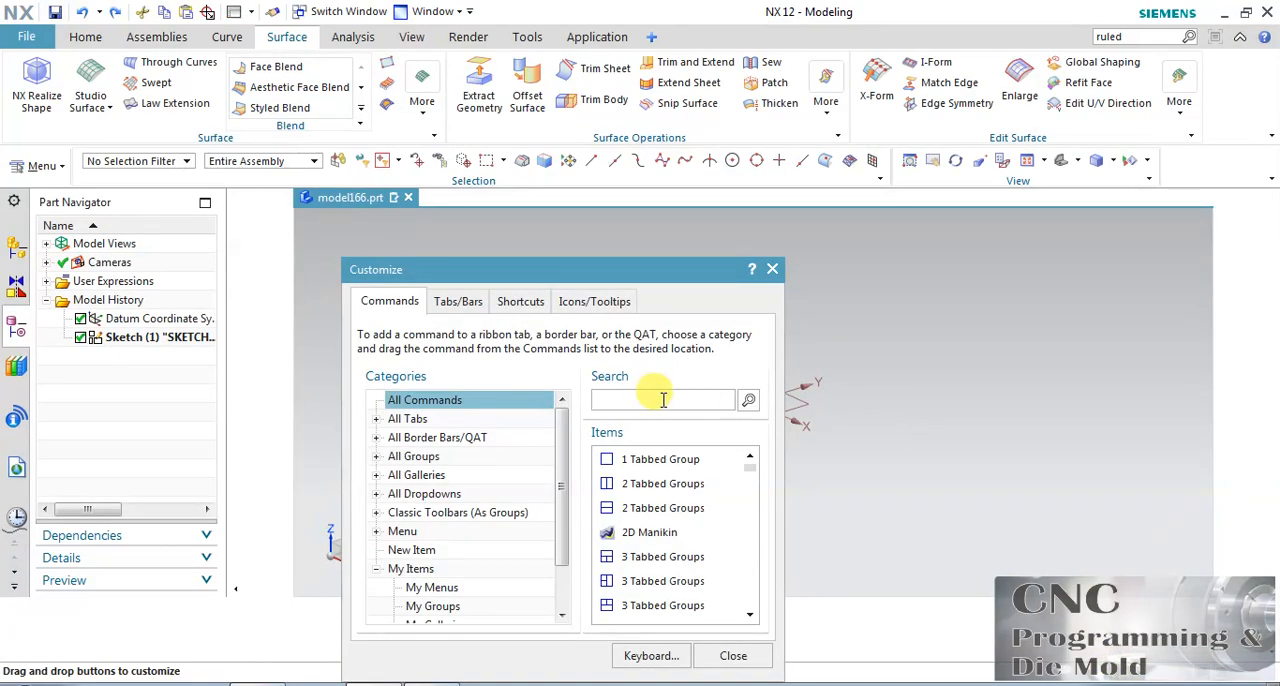
left_click(663, 399)
type("ru")
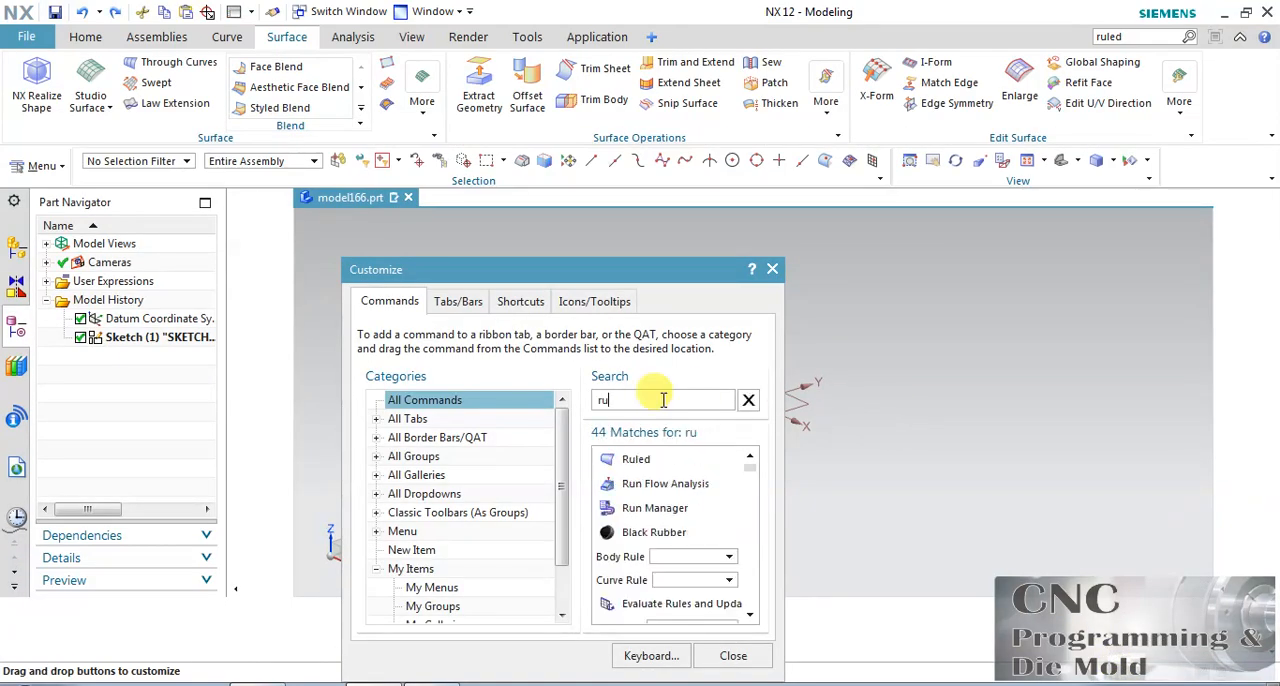
left_click_drag(636, 460, 93, 46)
mouse_move(670, 458)
left_mouse_down()
mouse_move(646, 455)
mouse_move(1058, 193)
mouse_move(1120, 86)
left_mouse_up()
left_click(733, 655)
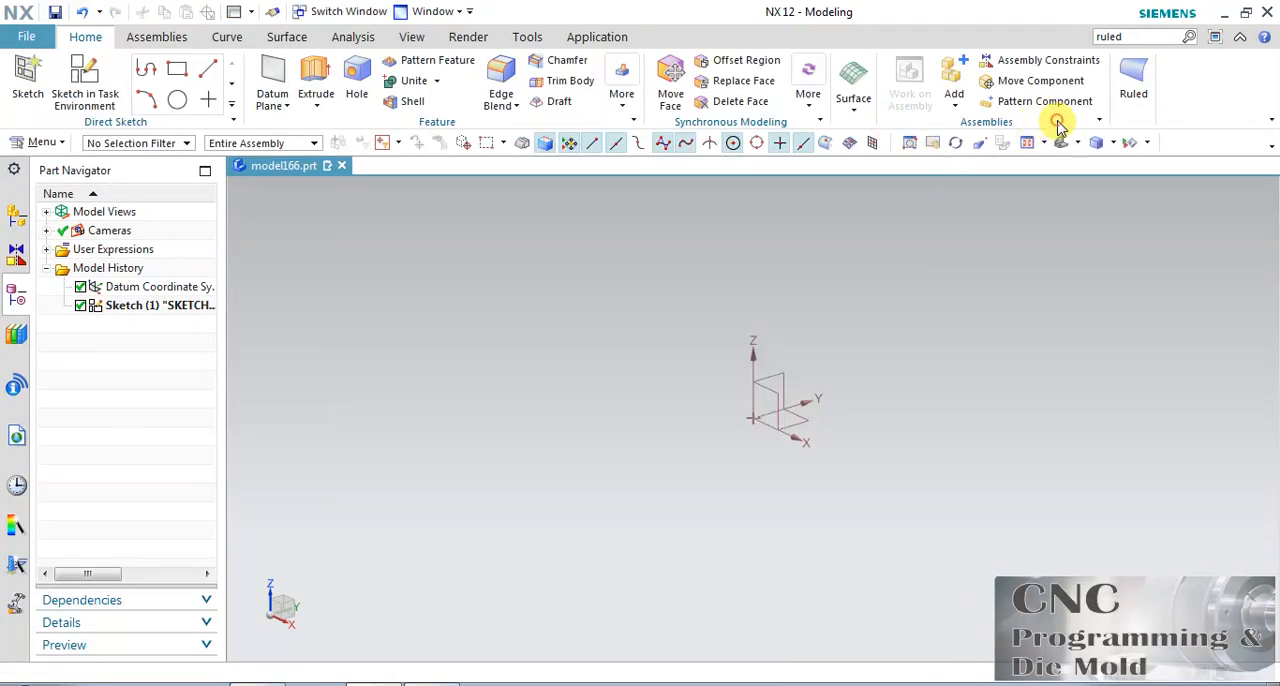
Hide the Assemblies group from the Home ribbon and check the Ruled command's section and alignment options.
right_click(1058, 124)
left_click(1082, 158)
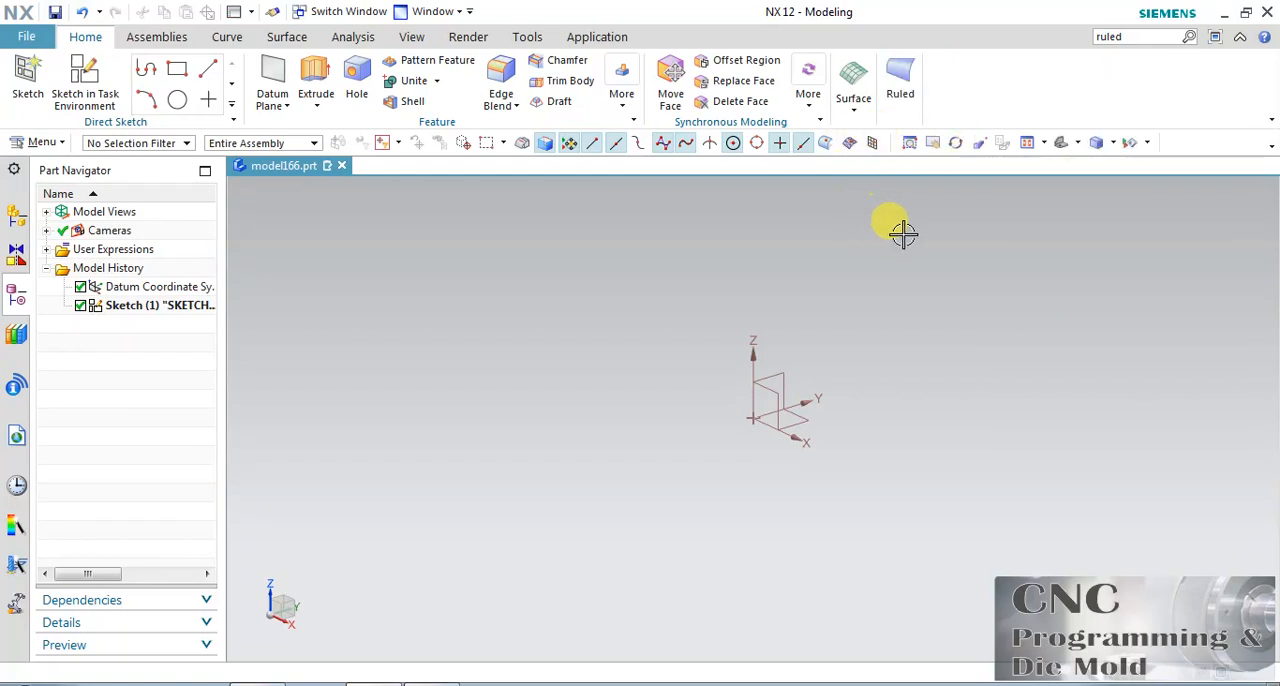
left_click(906, 98)
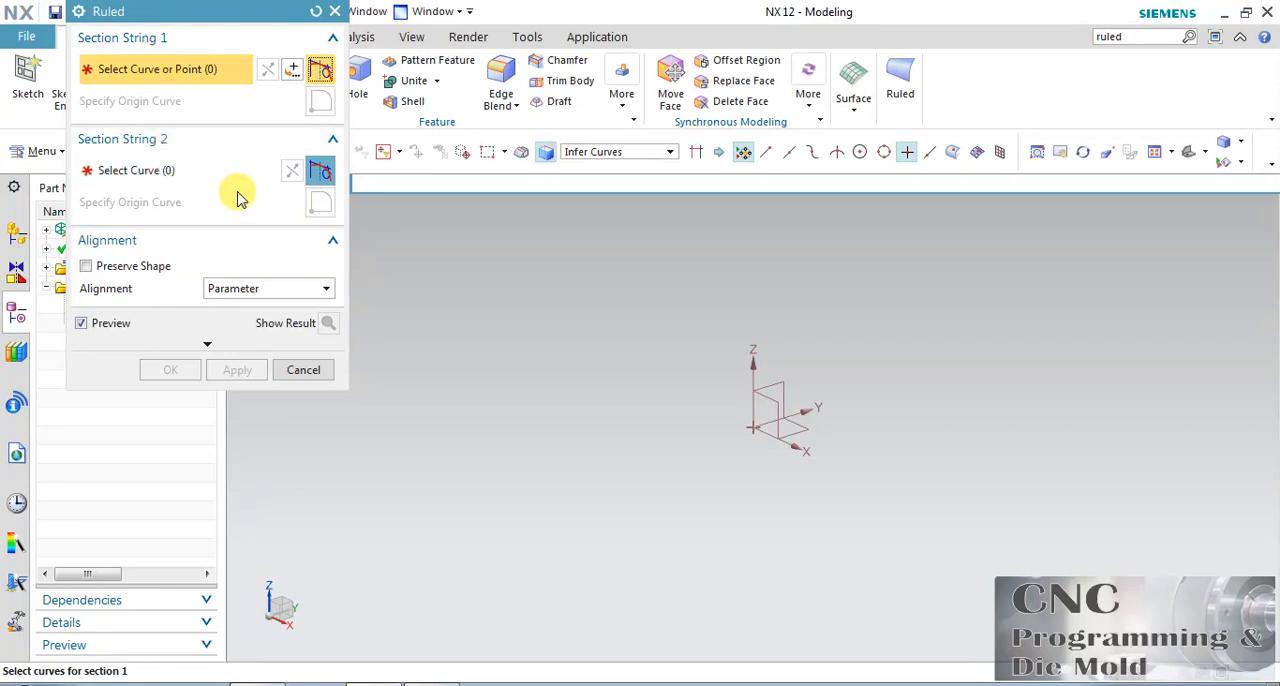
left_click(300, 370)
On the XY plane, sketch a six-sided polygon centred on the origin with an inscribed radius of about 32 mm and rotation of about 1°.
left_click(95, 110)
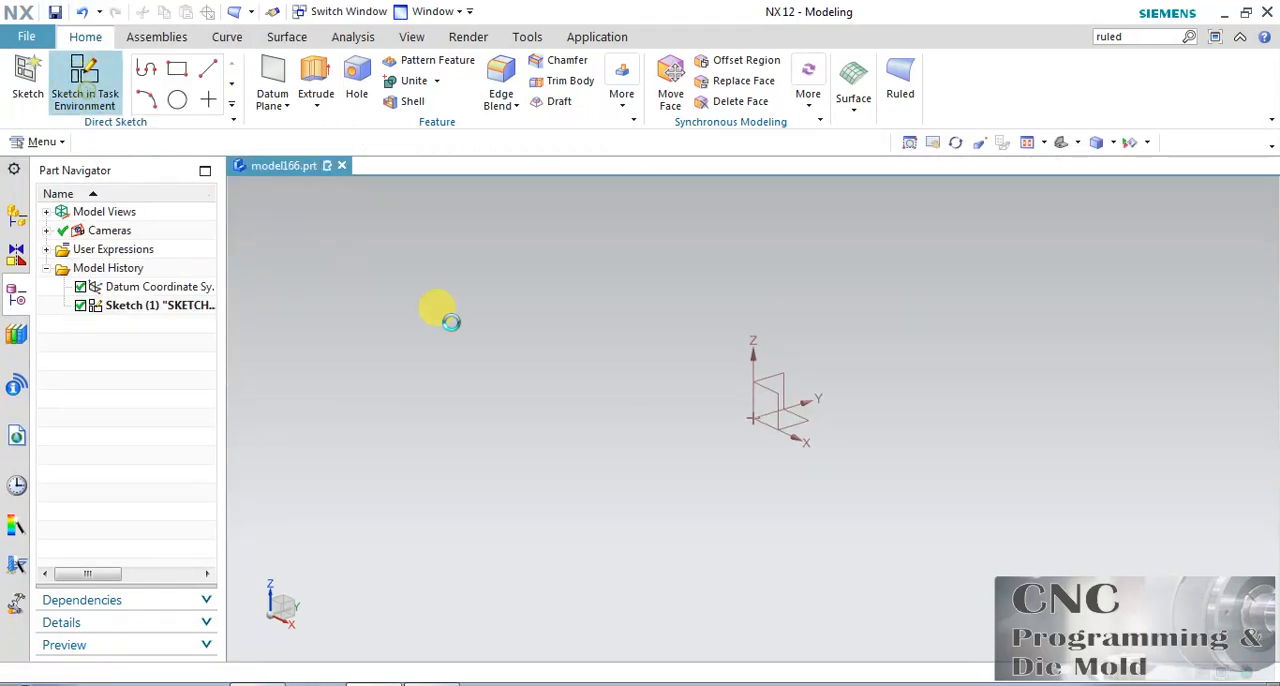
left_click(812, 428)
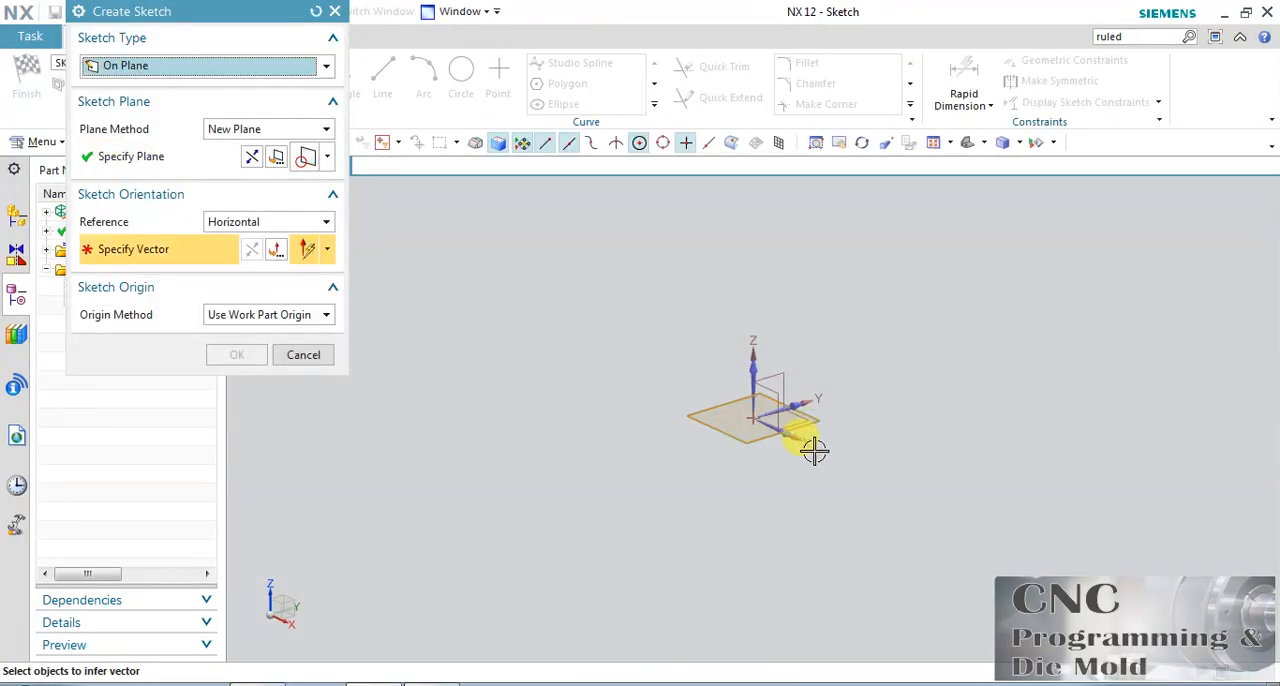
left_click(810, 445)
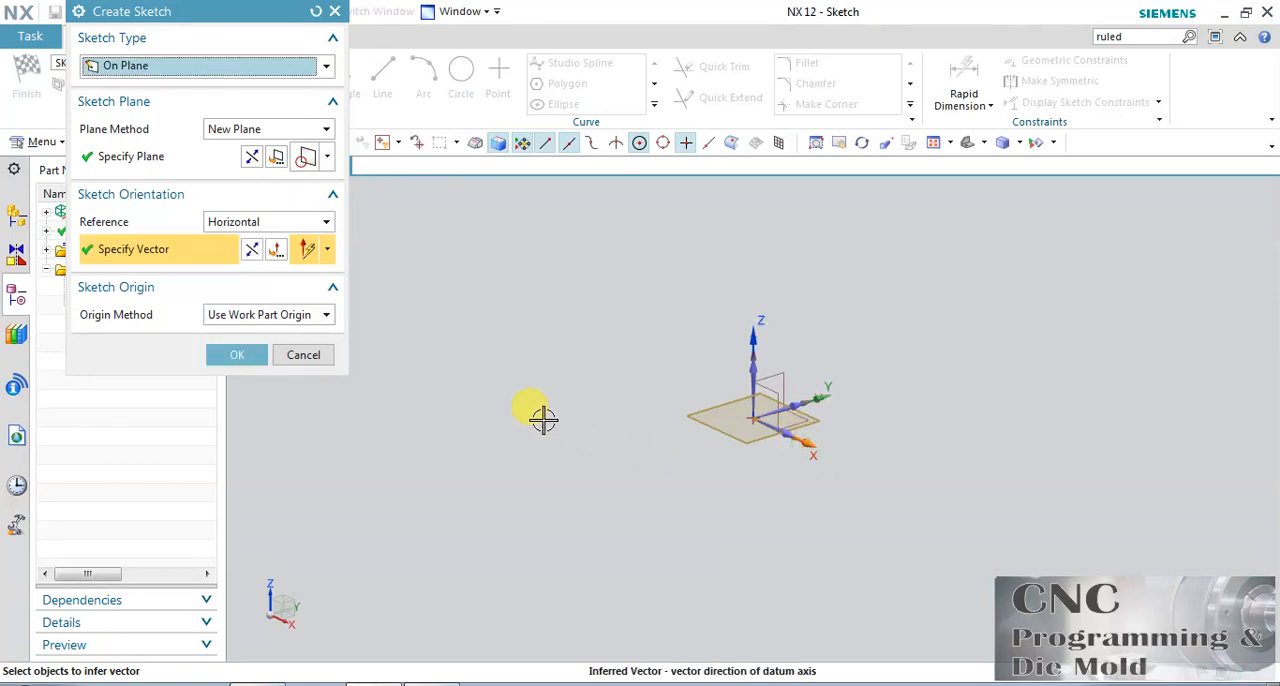
left_click(252, 354)
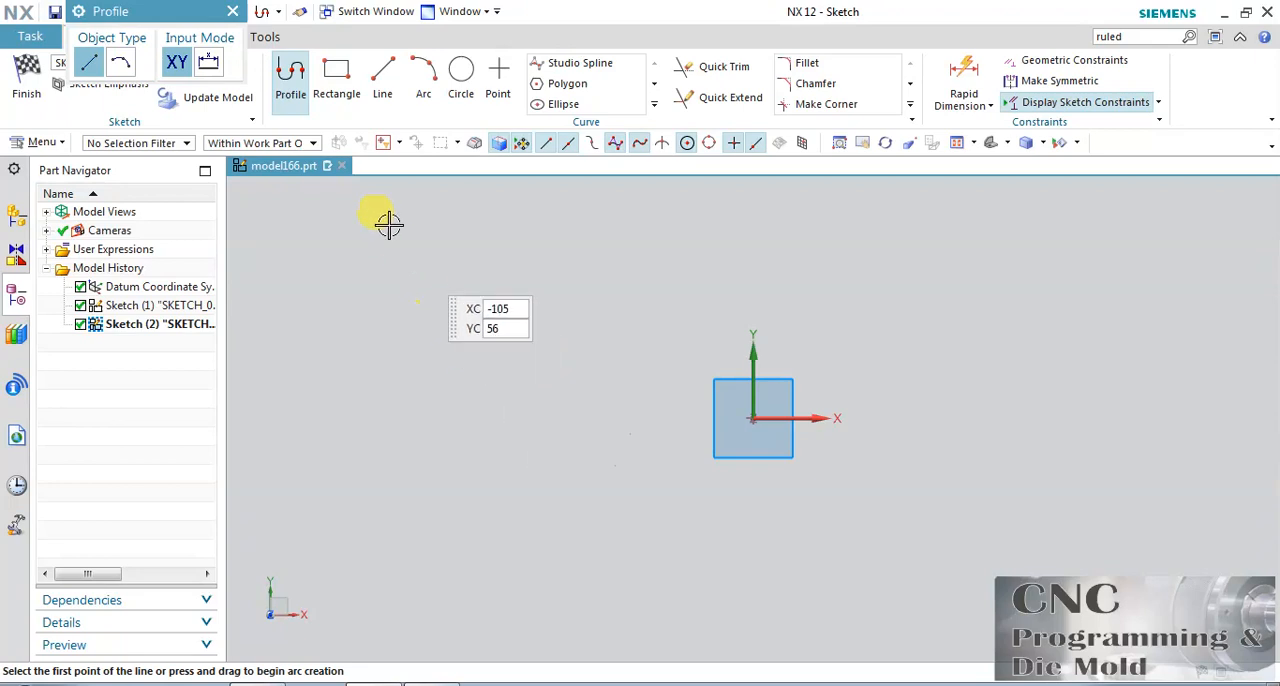
left_click(560, 84)
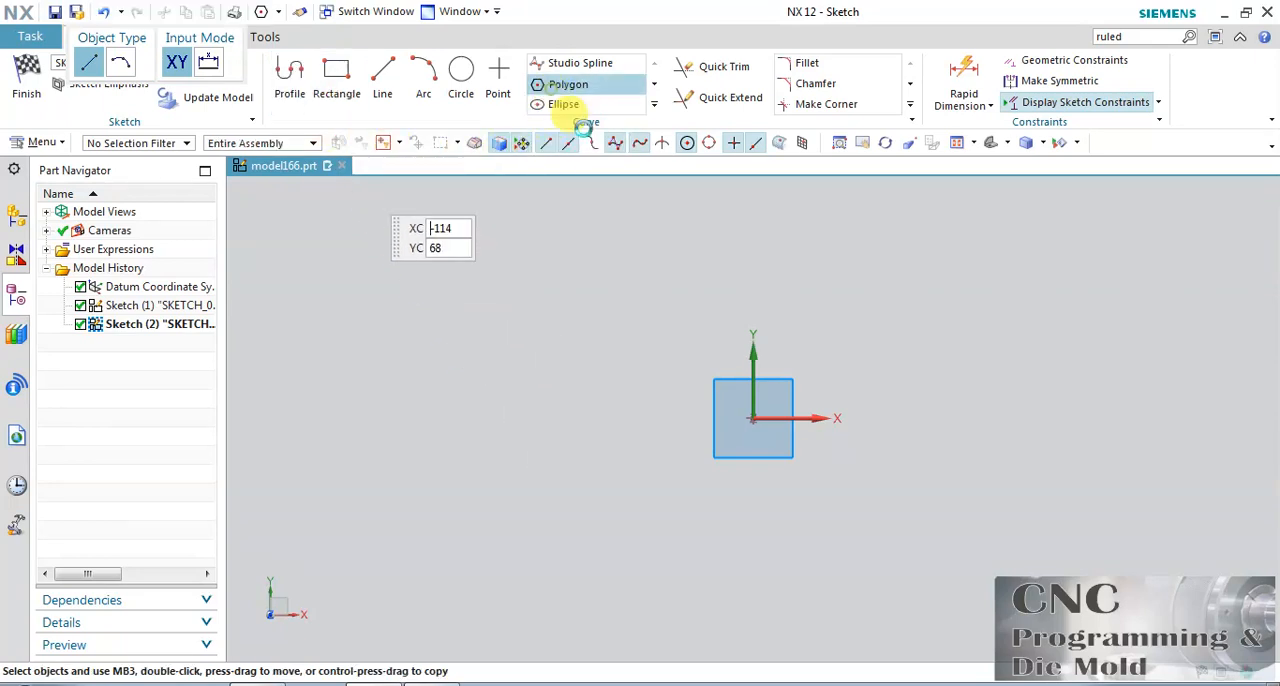
left_click(755, 419)
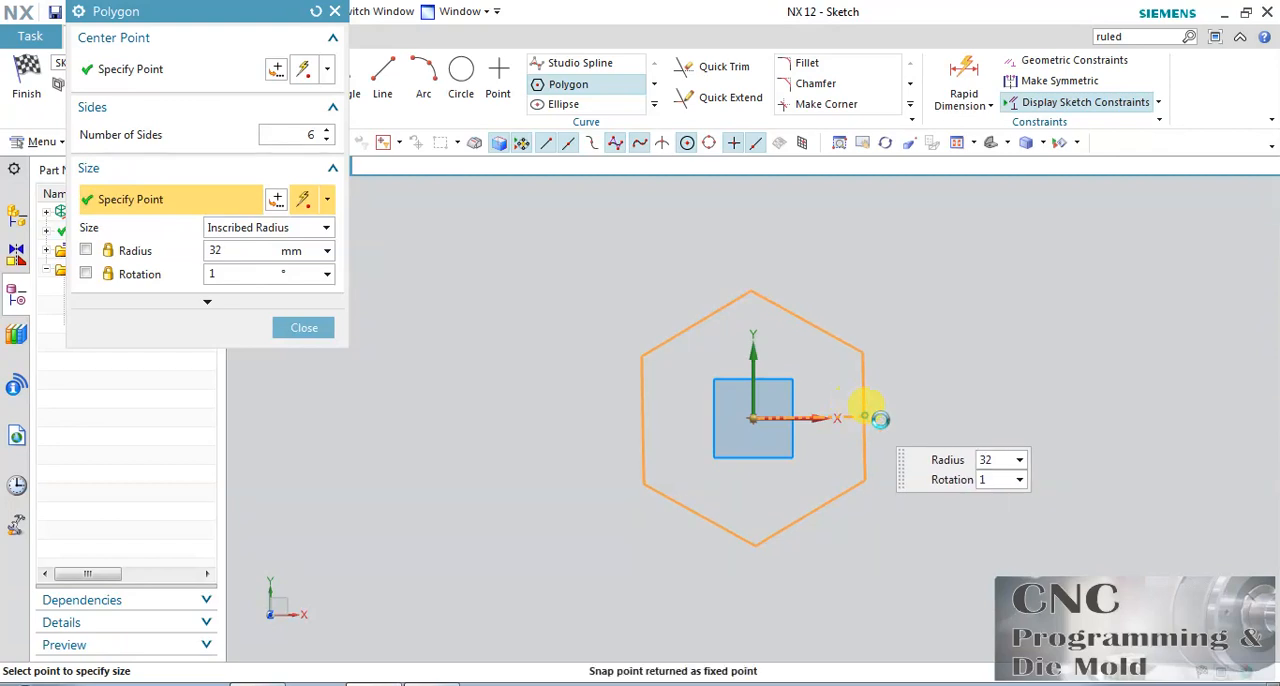
left_click(864, 416)
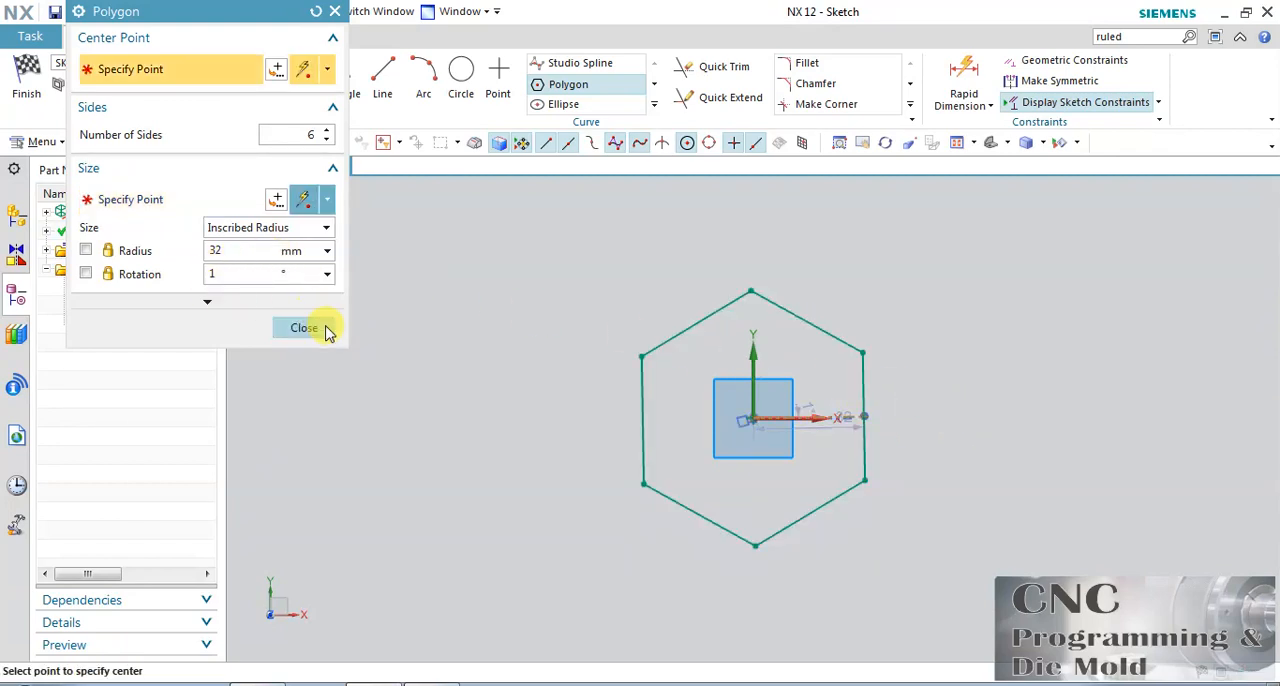
left_click(318, 327)
left_click(27, 80)
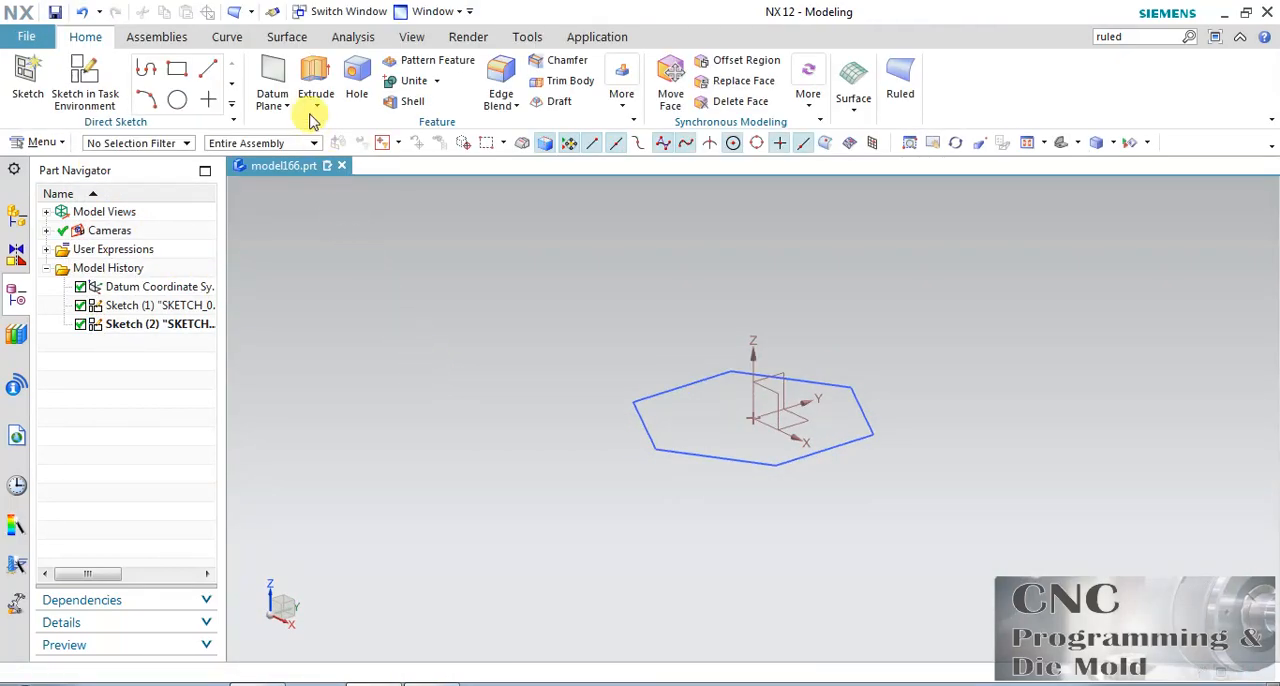
Create two datum planes above the XY plane, offset at a distance of 55 mm.
left_click(800, 427)
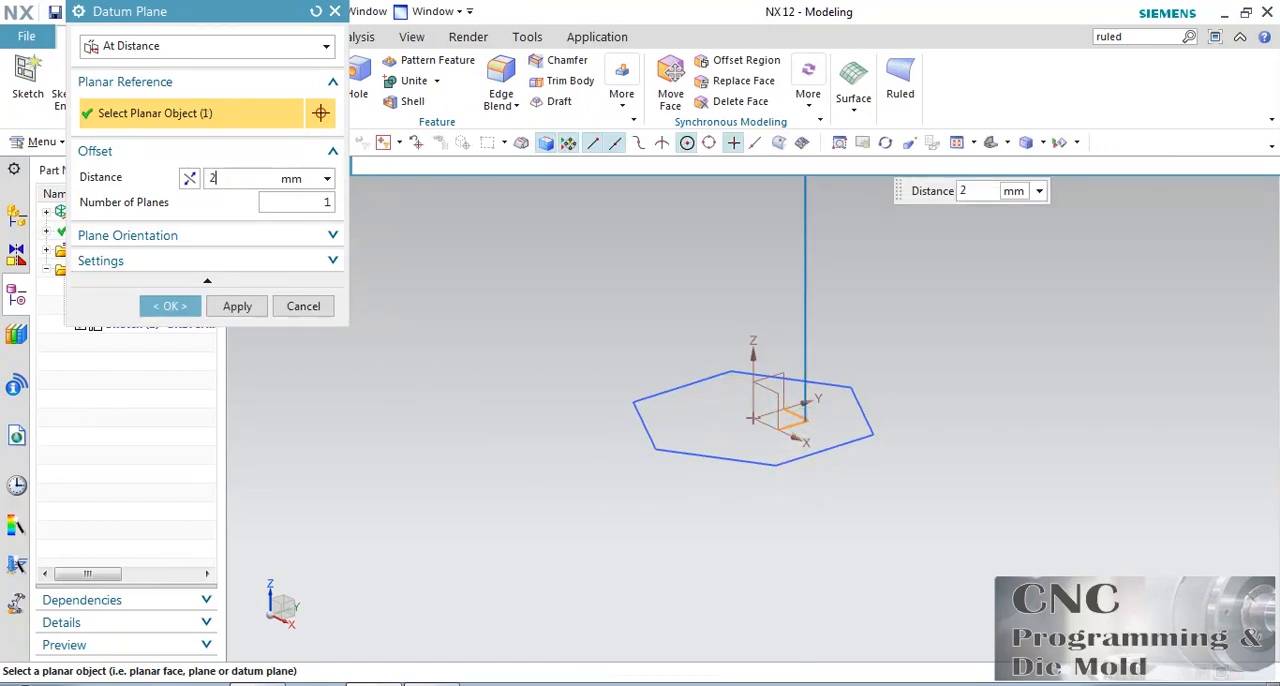
left_click(285, 204)
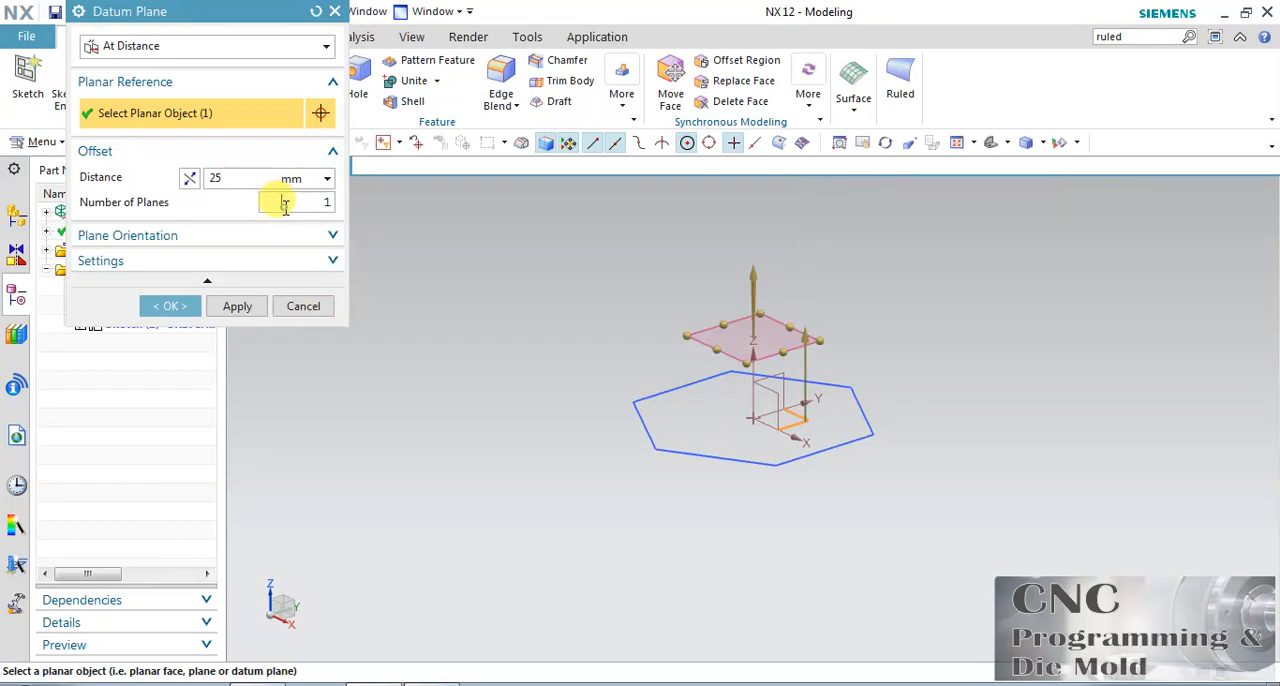
left_click(244, 177)
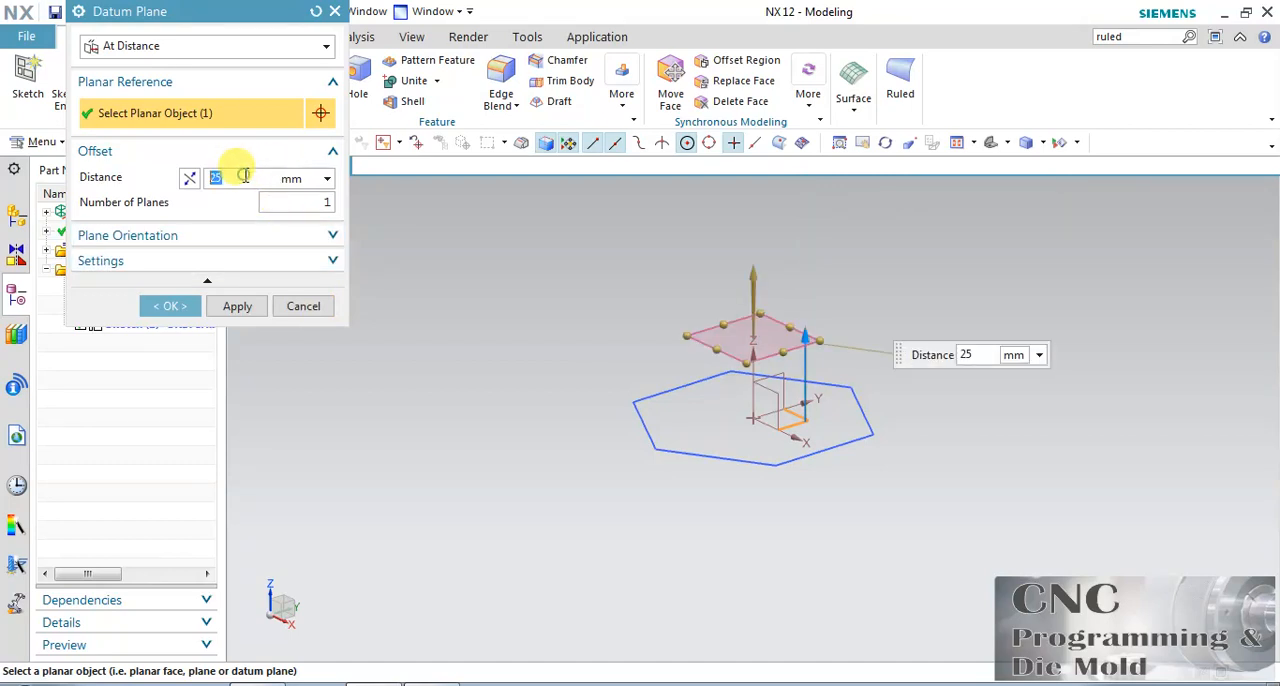
left_click(295, 197)
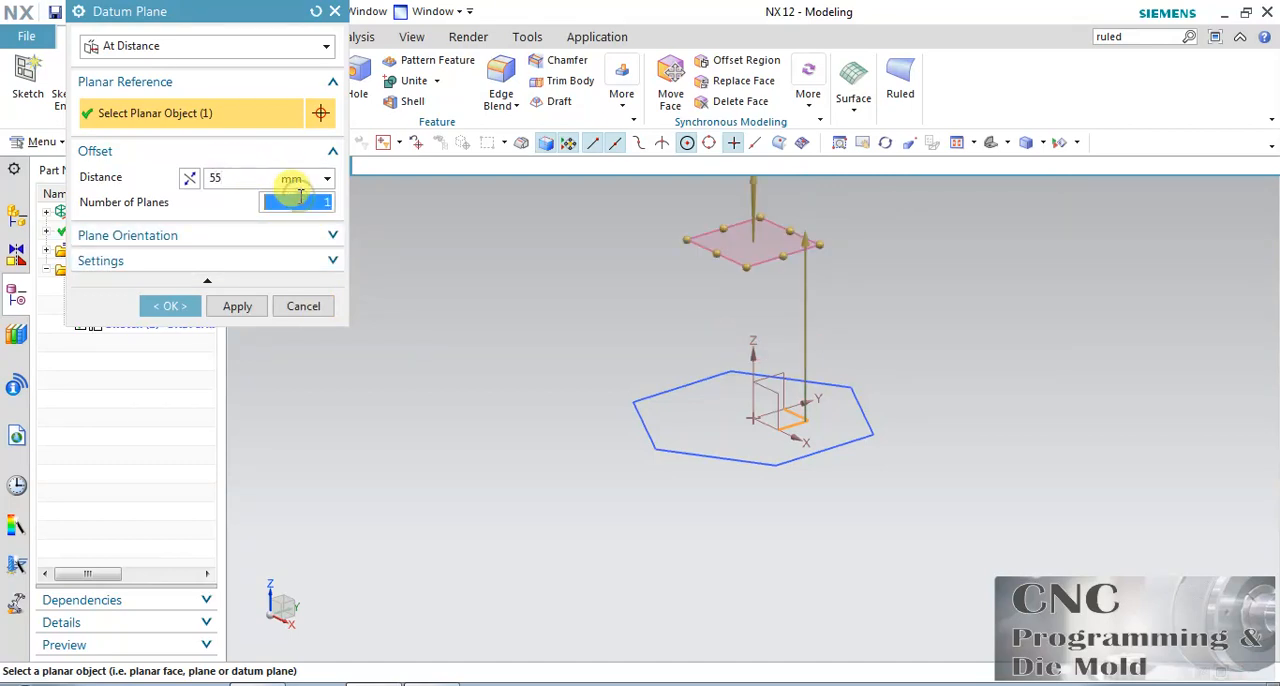
type("2")
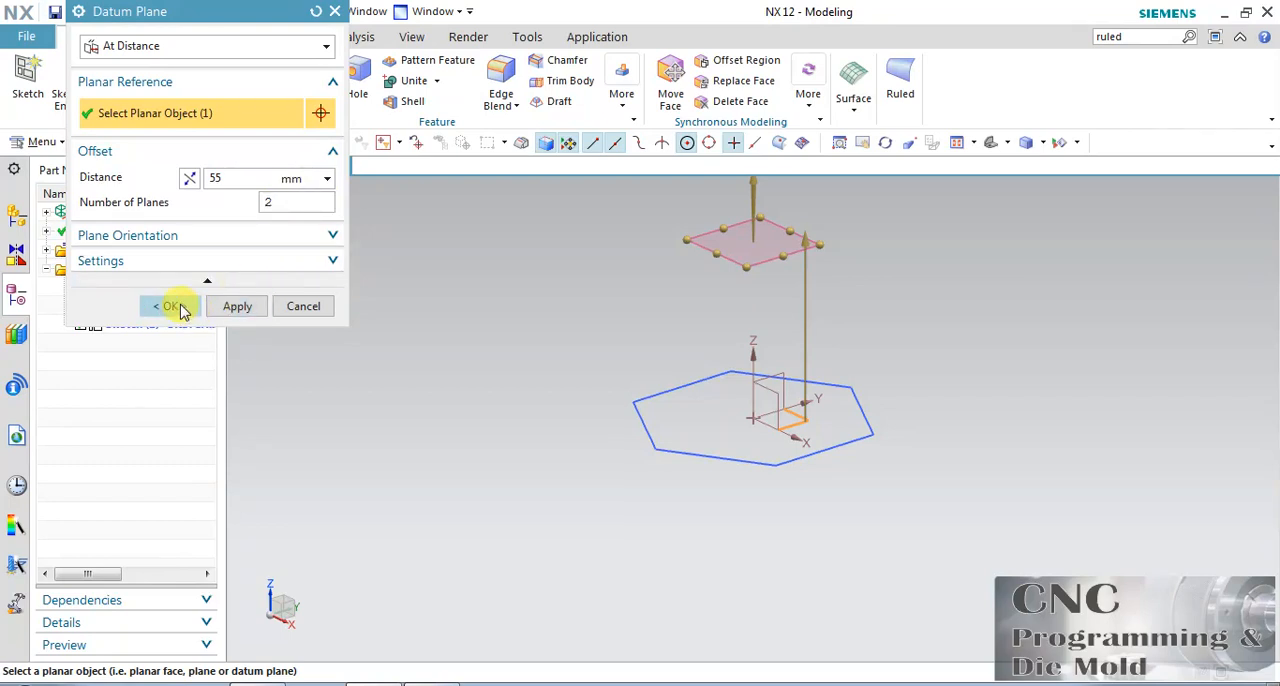
left_click(172, 306)
key("ctrl+f")
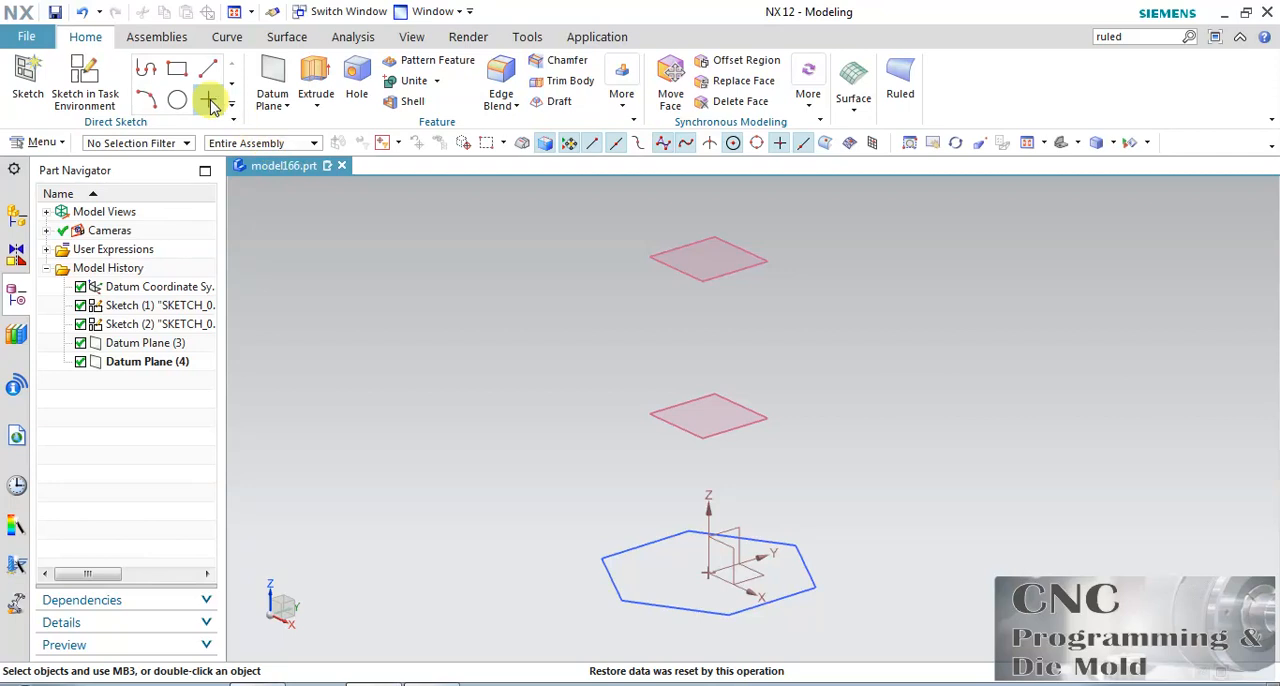
On the lower datum plane, sketch a circle centred on the origin that fits inside the hexagon's outline.
left_click(85, 82)
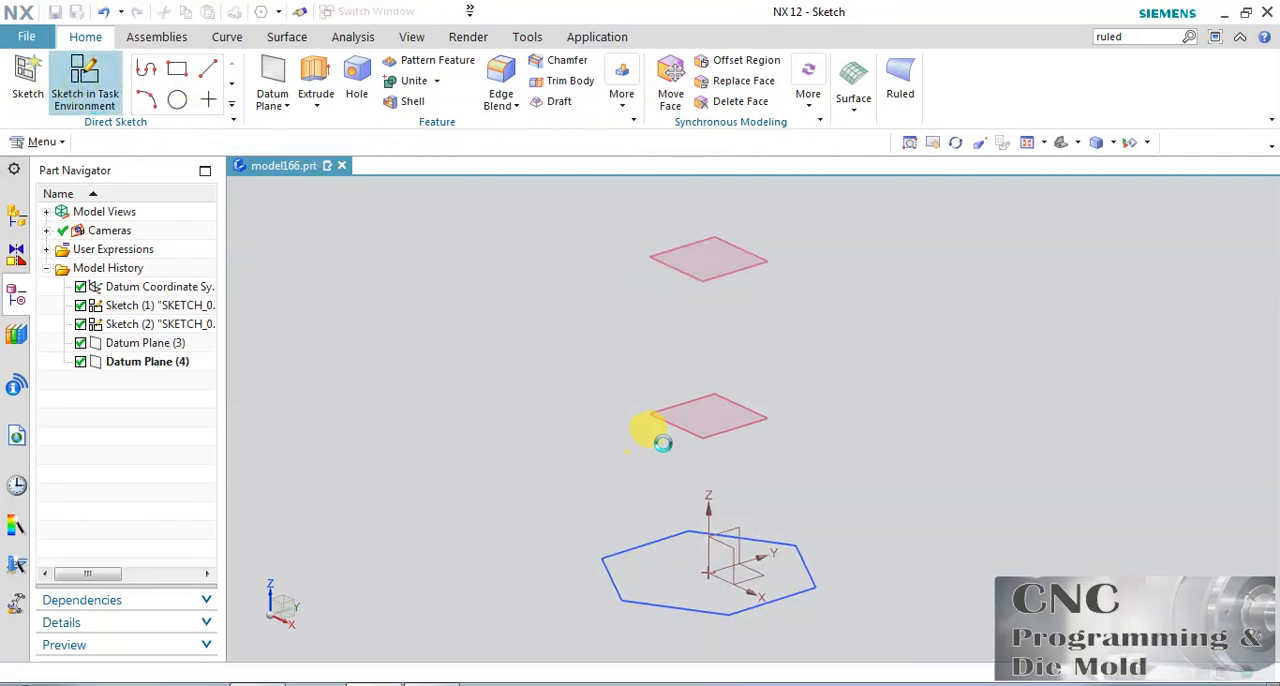
left_click(680, 428)
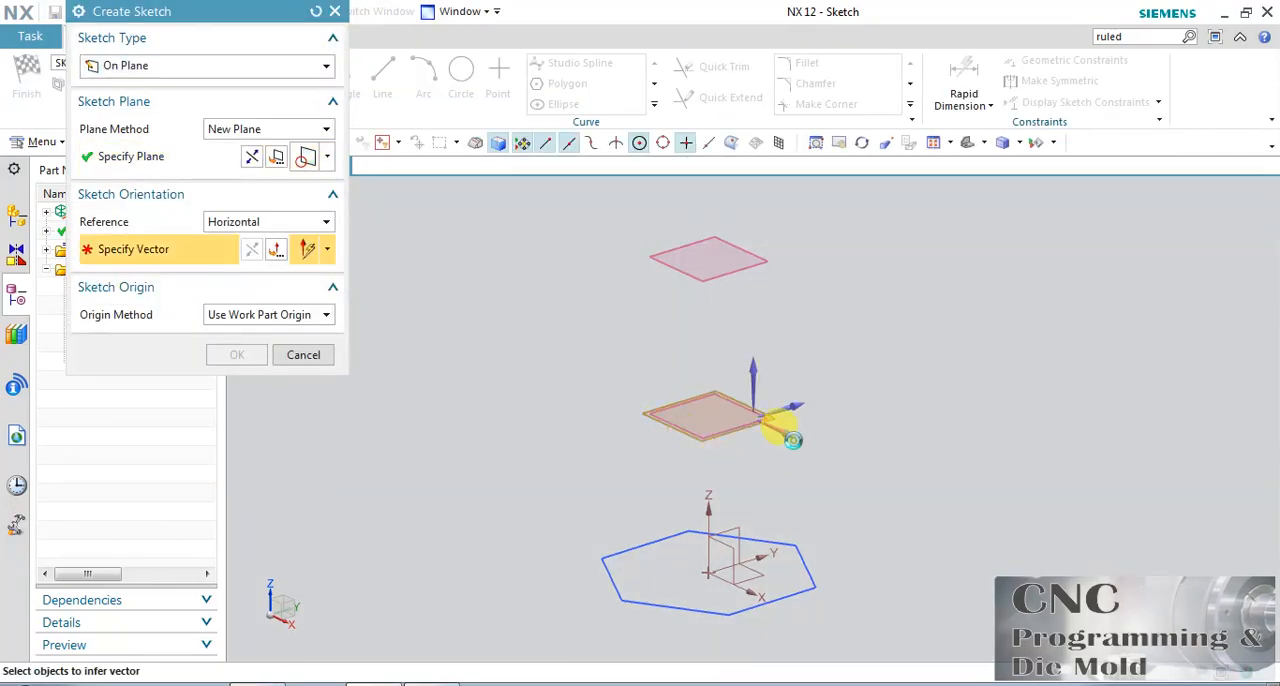
left_click(773, 438)
left_click(240, 354)
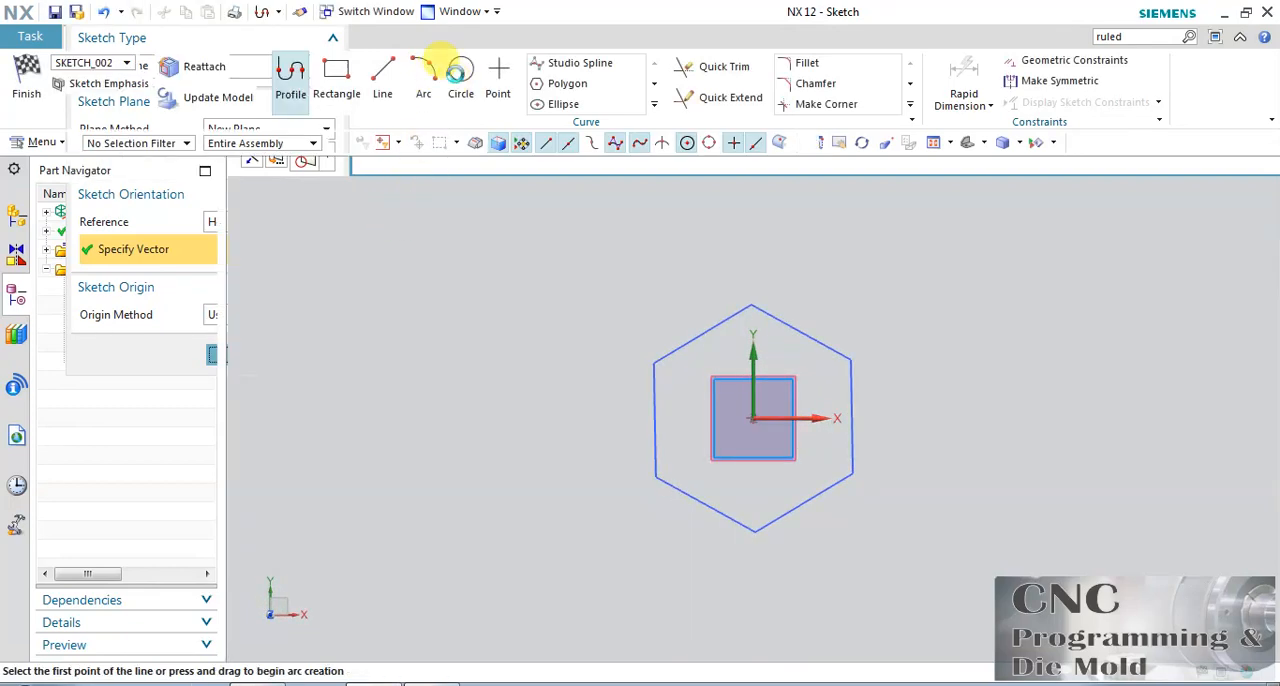
left_click(458, 72)
left_click(750, 418)
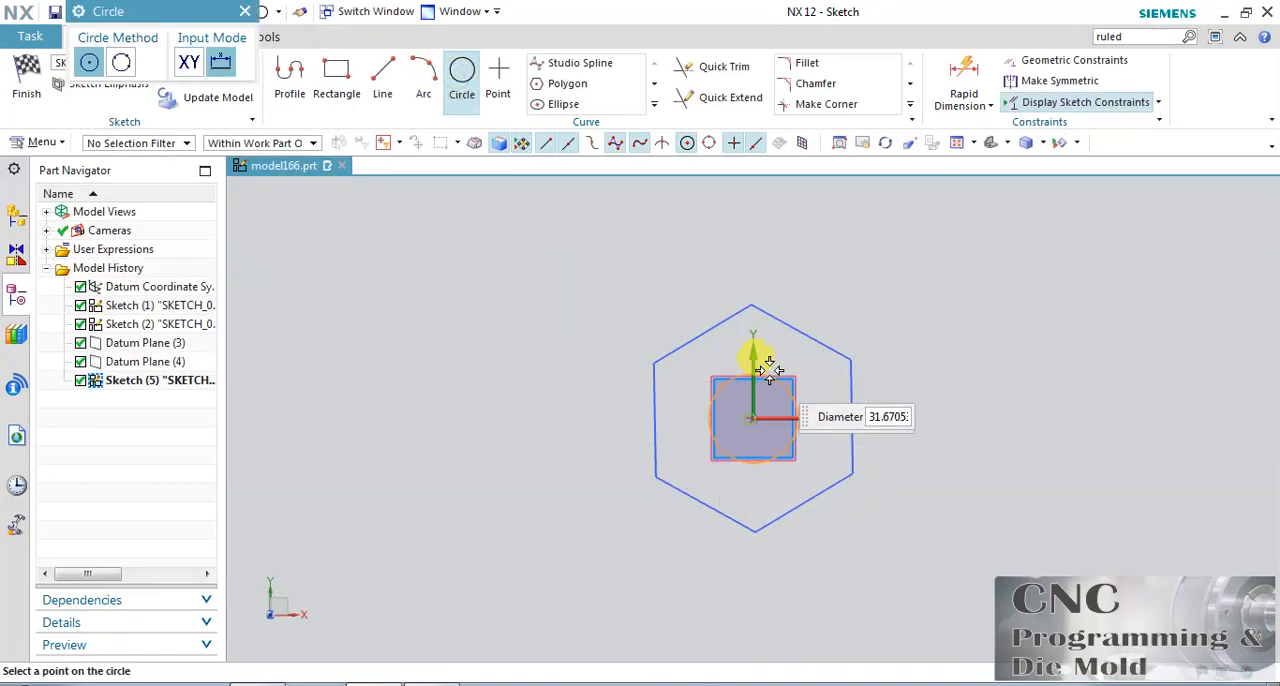
left_click(767, 353)
left_click(27, 80)
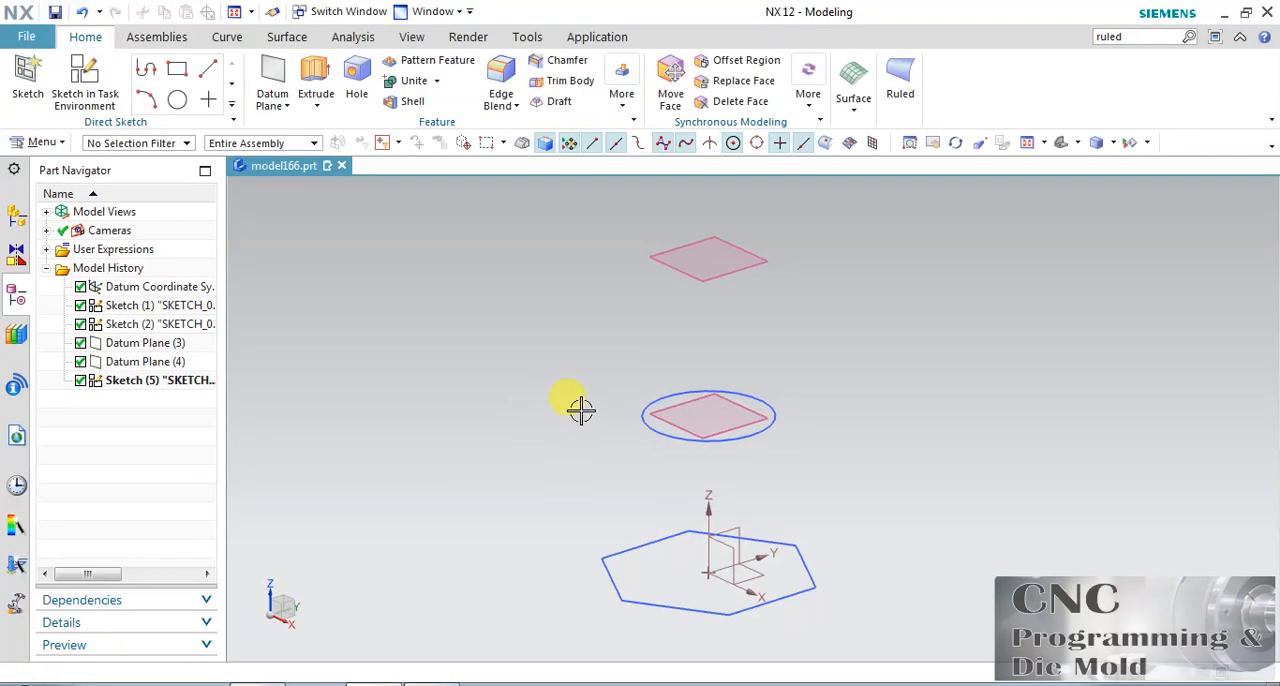
Start a sketch on the upper datum plane with the X axis as horizontal reference.
left_click(85, 86)
left_click(721, 273)
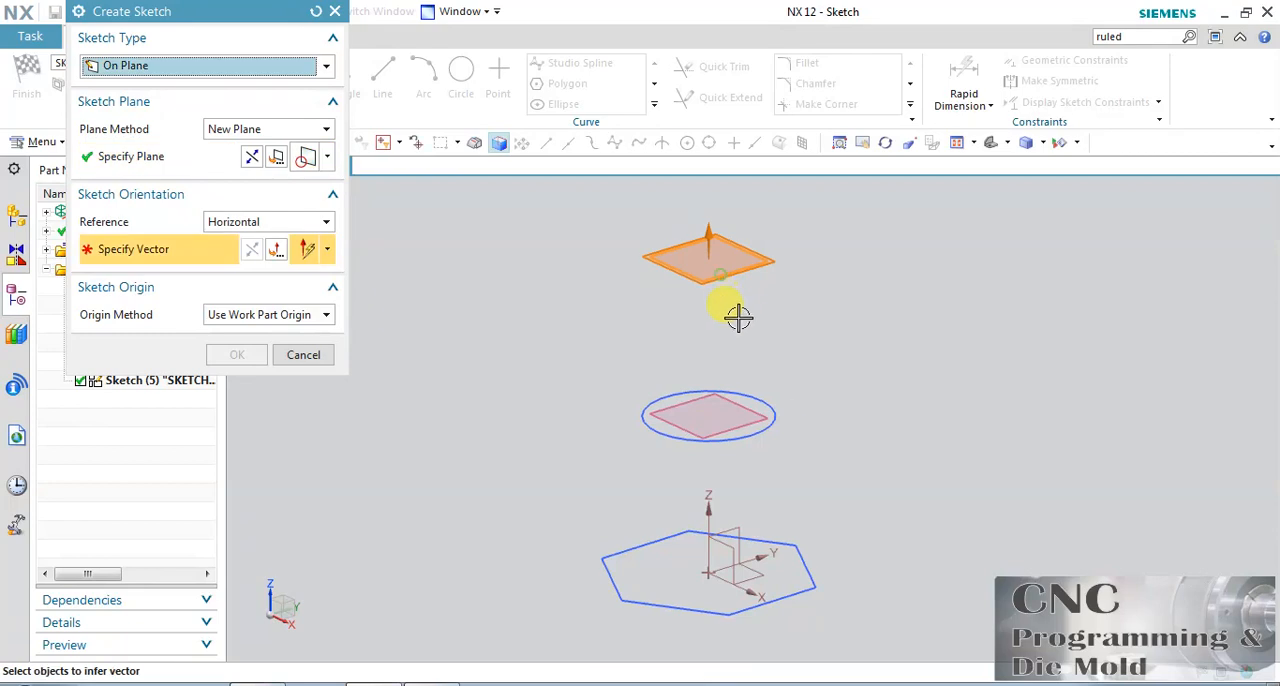
left_click(789, 434)
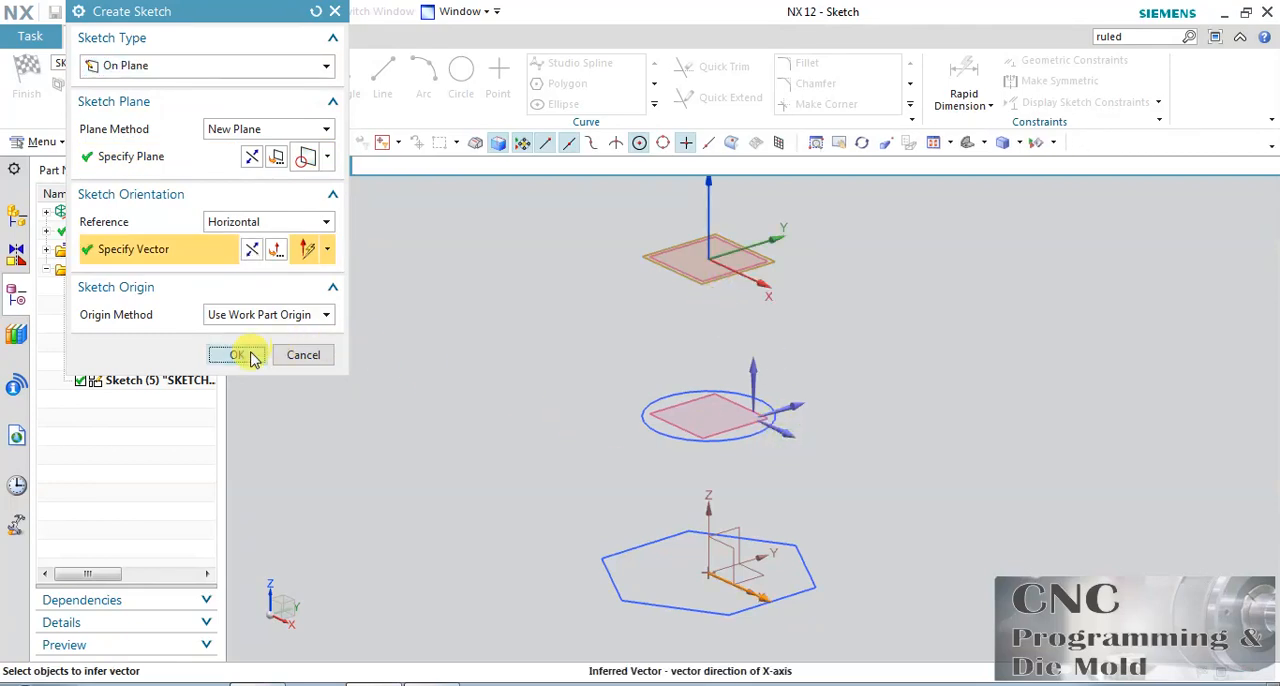
left_click(240, 354)
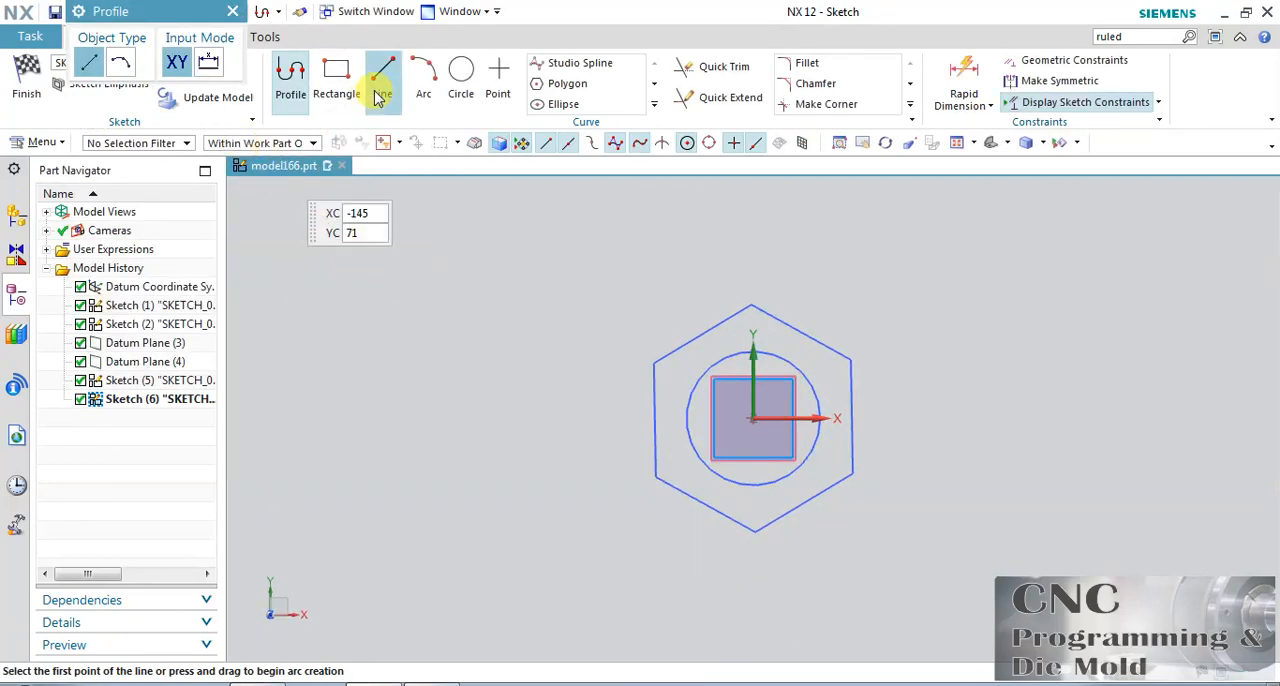
Sketch a circle centred on the origin passing through the hexagon's corner, and finish the sketch.
left_click(462, 72)
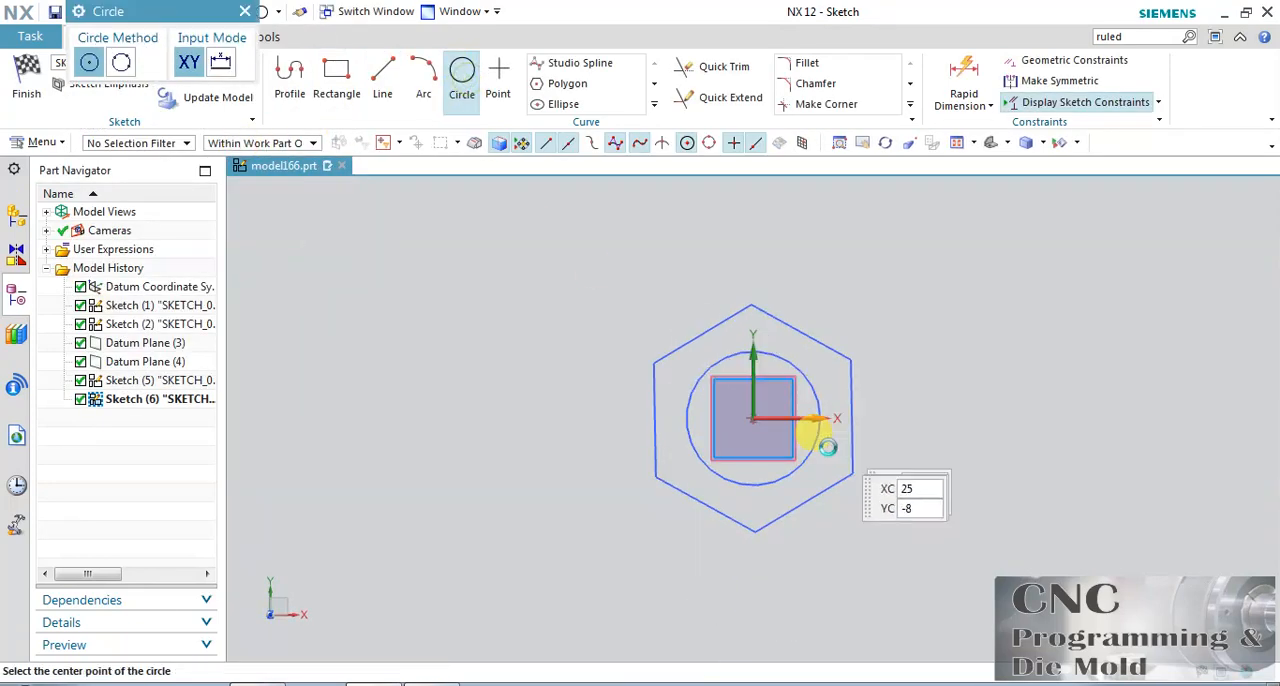
left_click(752, 415)
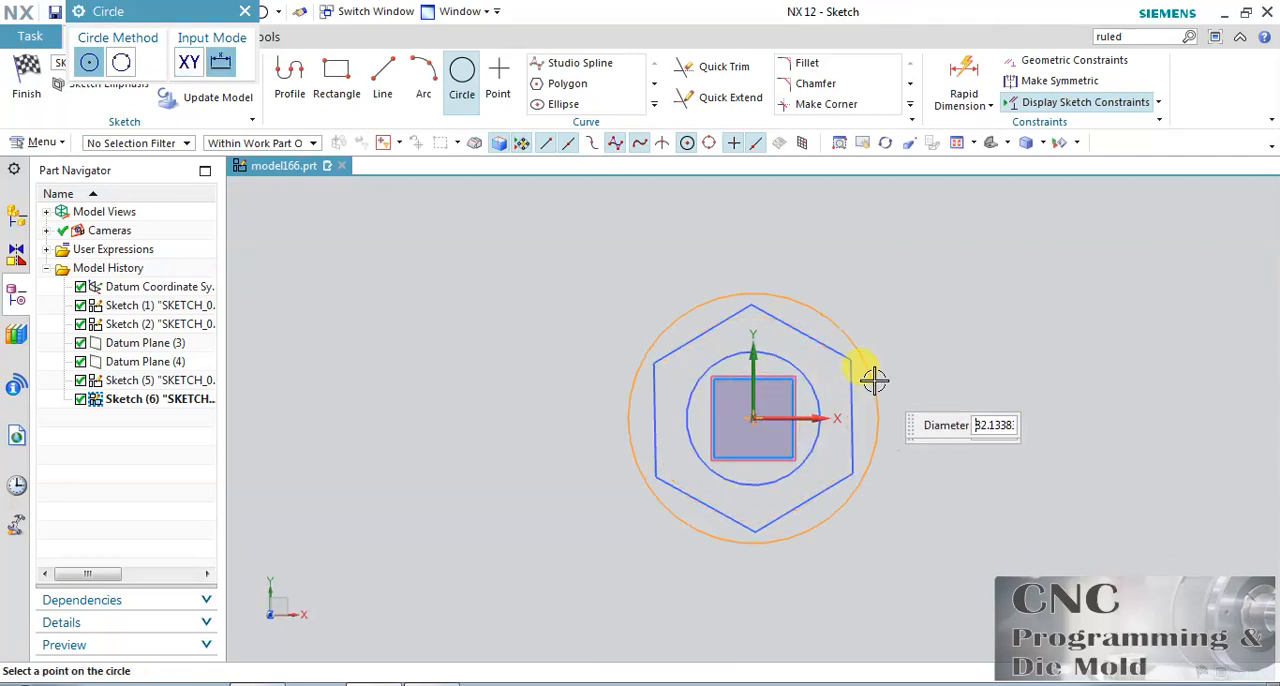
left_click(852, 360)
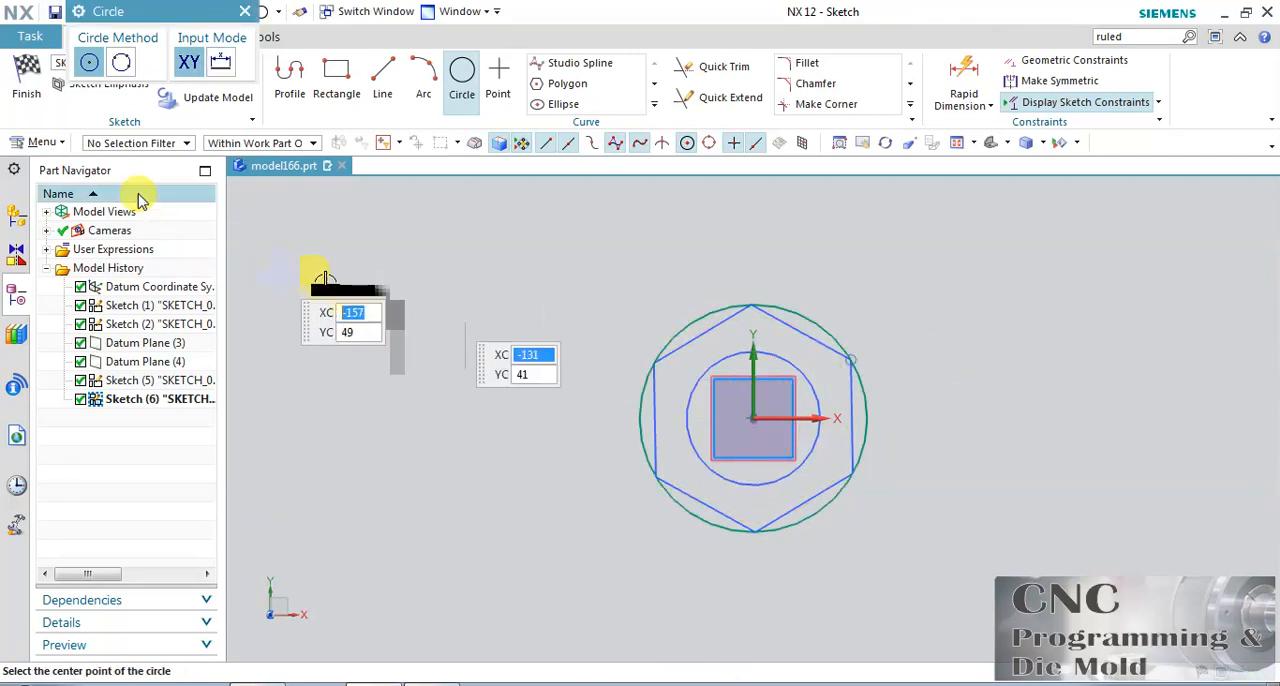
left_click(27, 80)
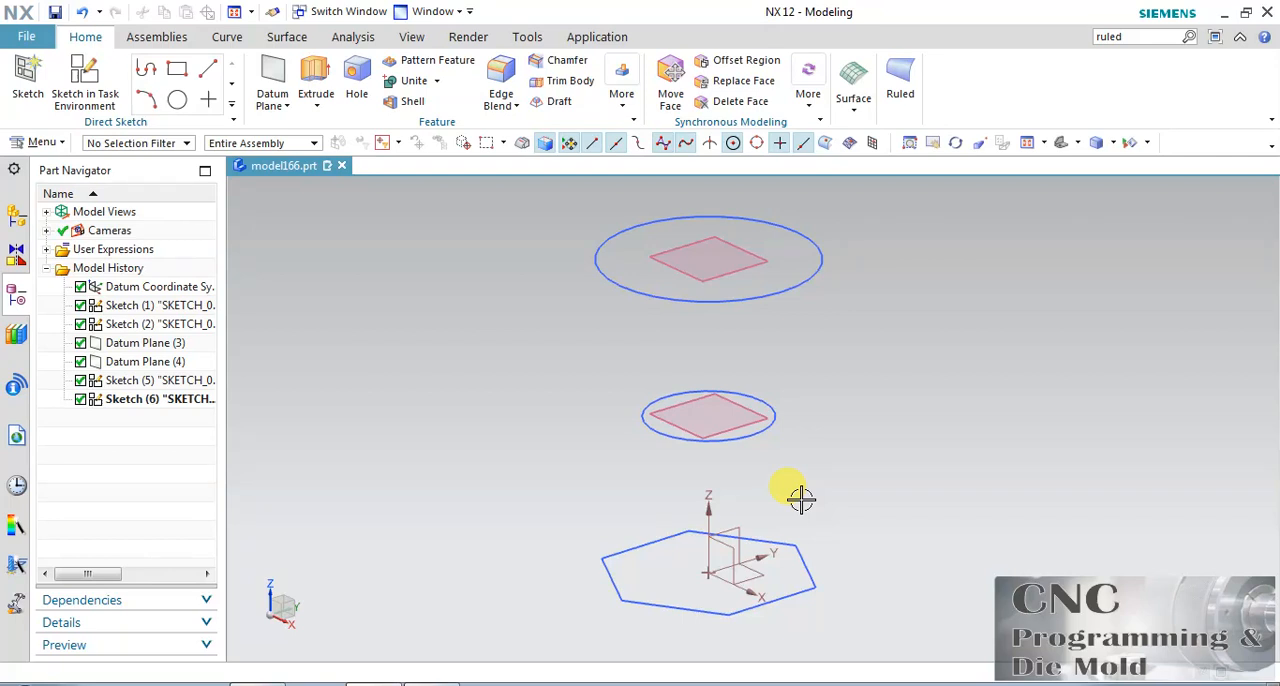
Try to create a Ruled body using the hexagon as Section String 1 and the lower circle as Section String 2.
left_click(900, 80)
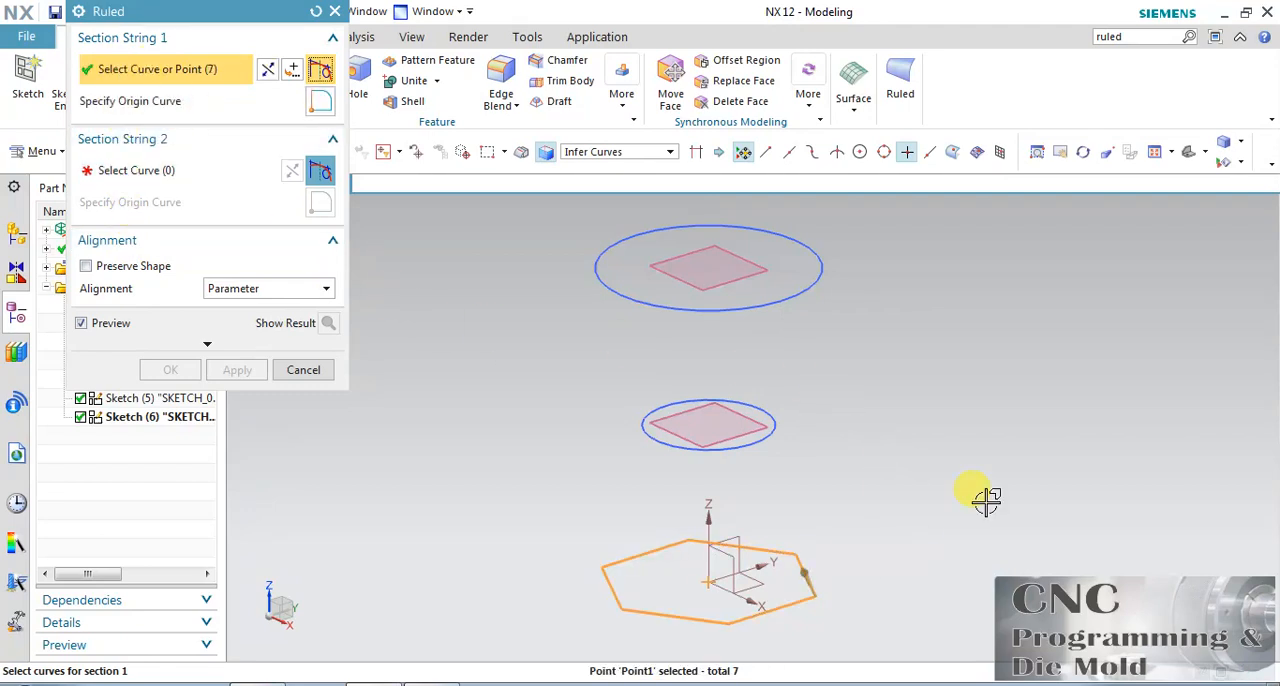
left_click(245, 170)
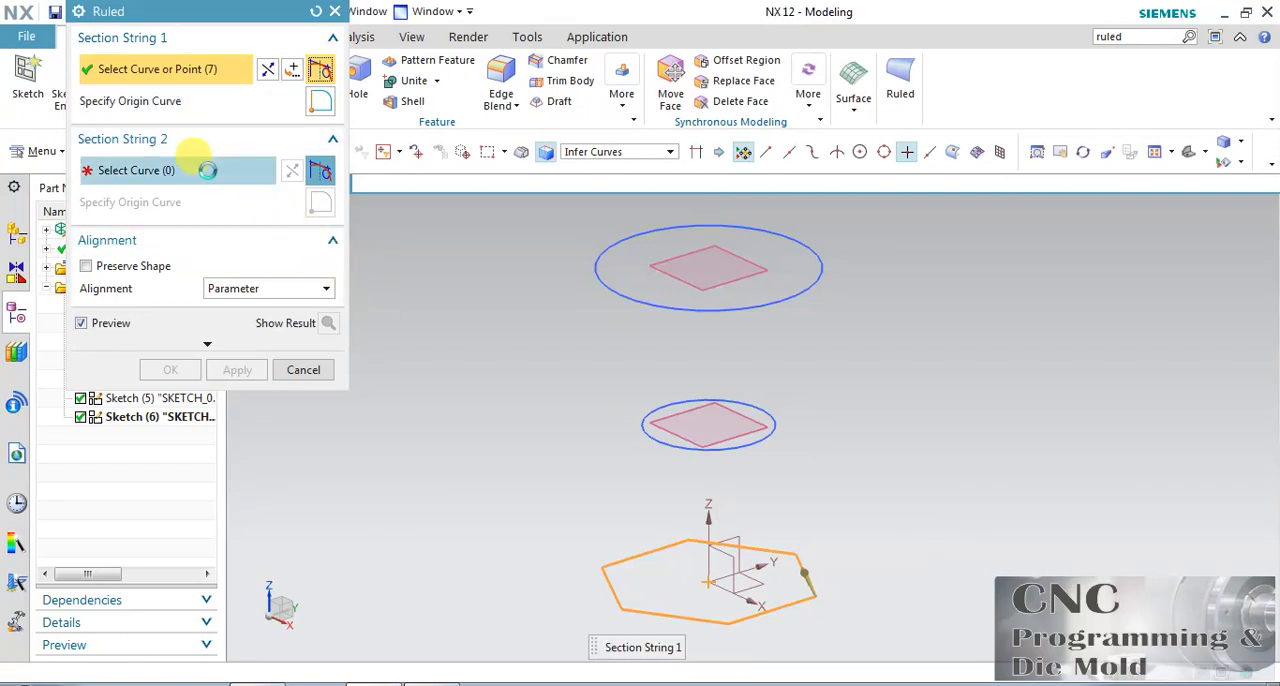
left_click(778, 412)
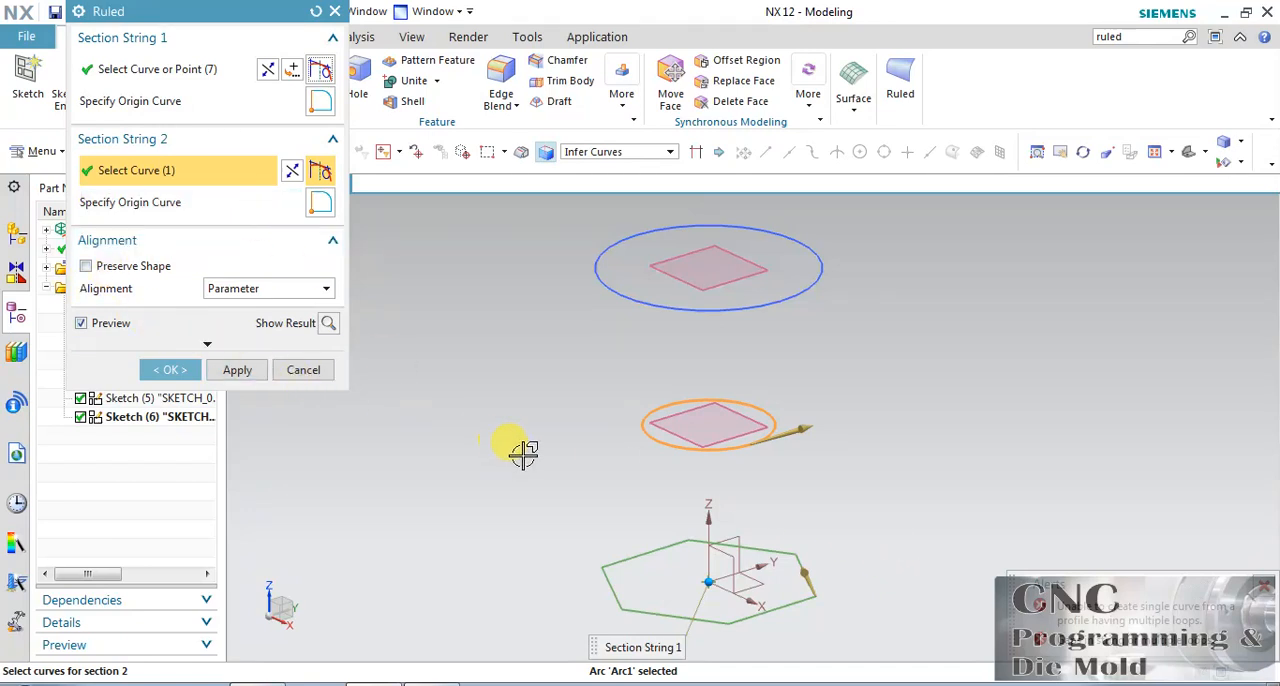
Try Preserve Shape, Arc Length alignment and a different body type for the ruled body.
left_click(149, 274)
left_click(243, 290)
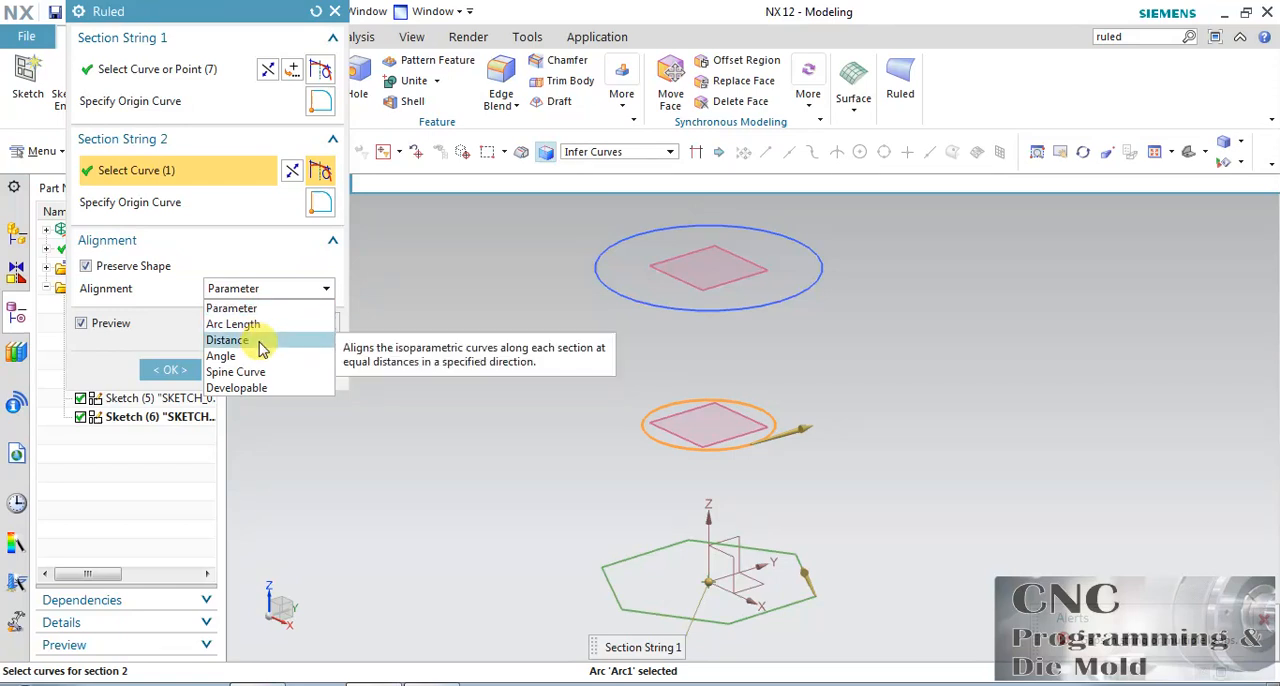
left_click(250, 324)
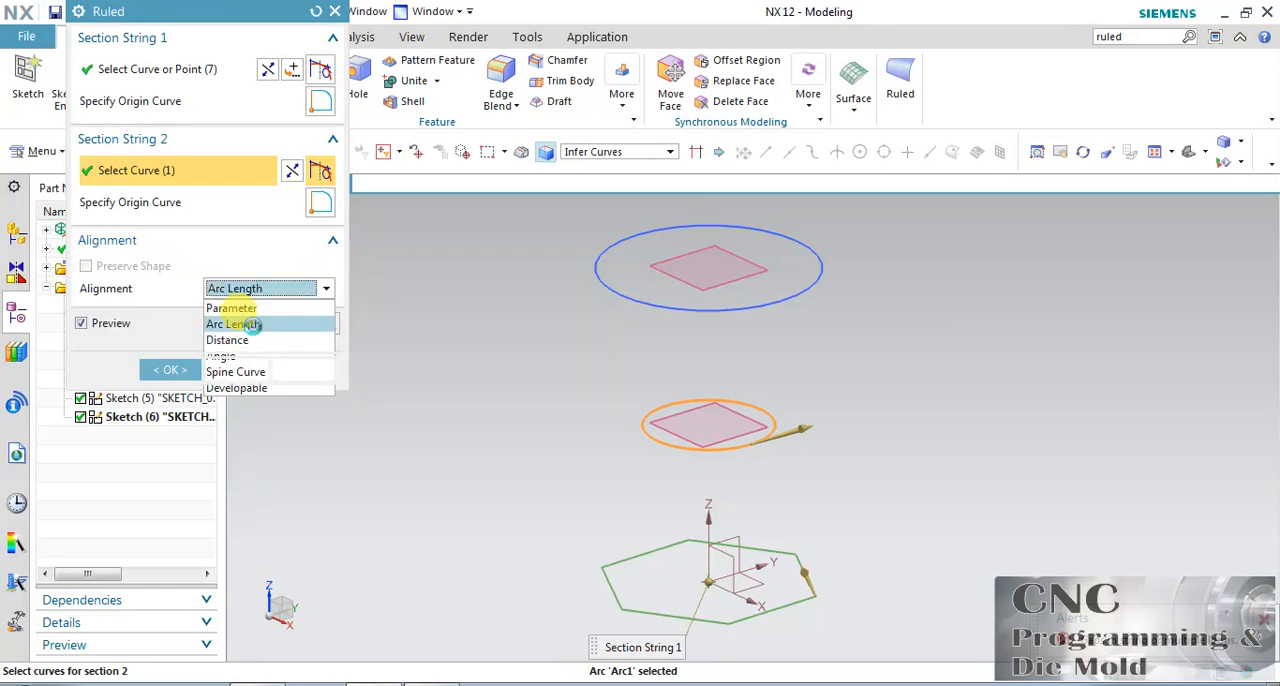
left_click(226, 346)
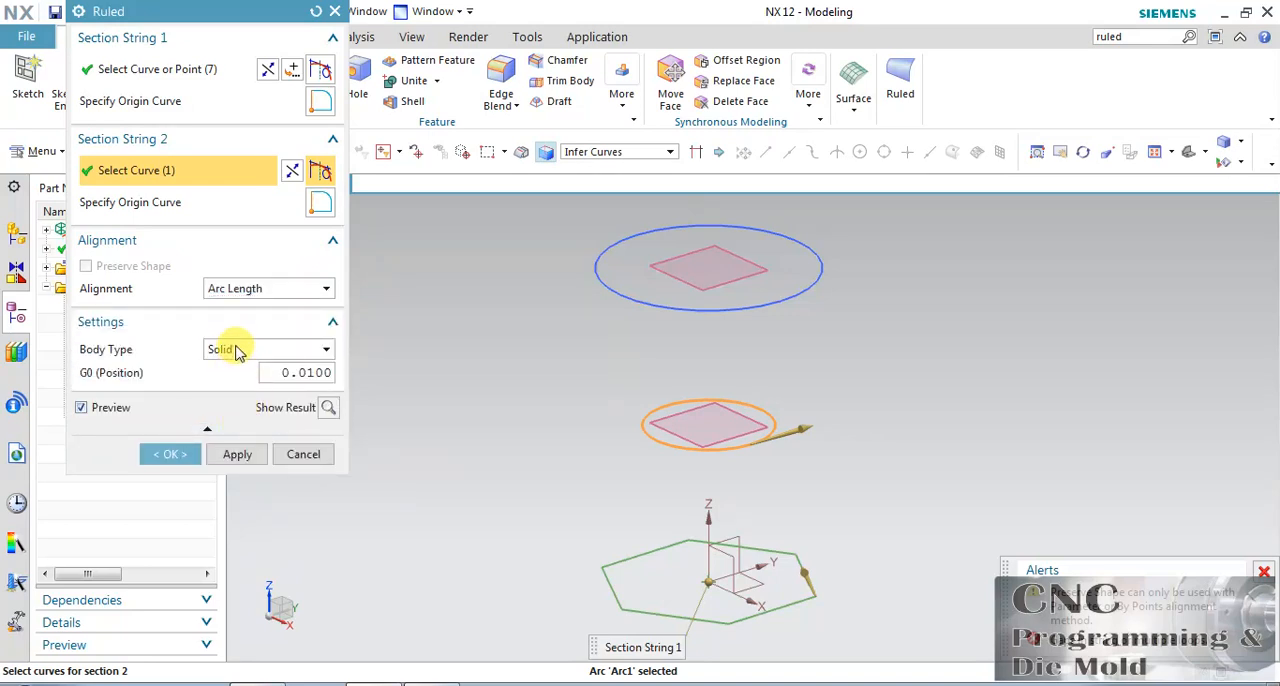
left_click(240, 352)
left_click(236, 385)
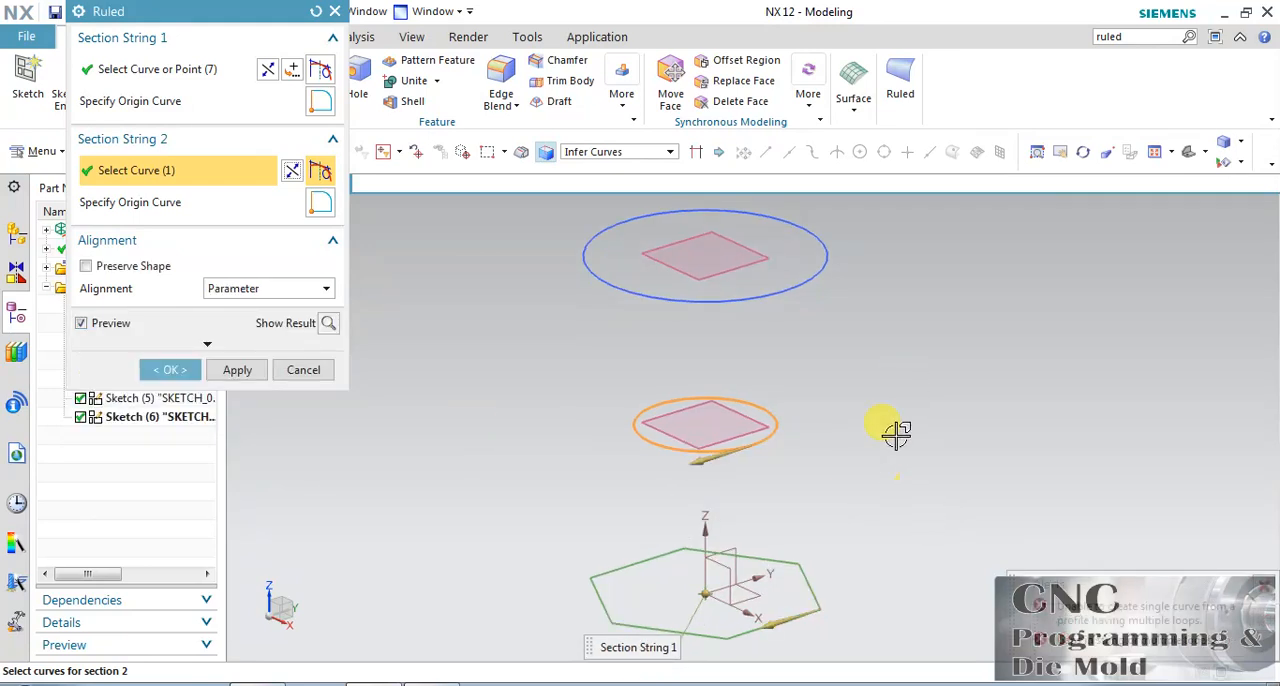
Reset the Ruled settings and define Section String 1 from the hexagon's six edges using the Single Curve rule.
left_click(1058, 152)
left_click_drag(858, 460, 864, 343)
scroll(677, 455, "up", 2)
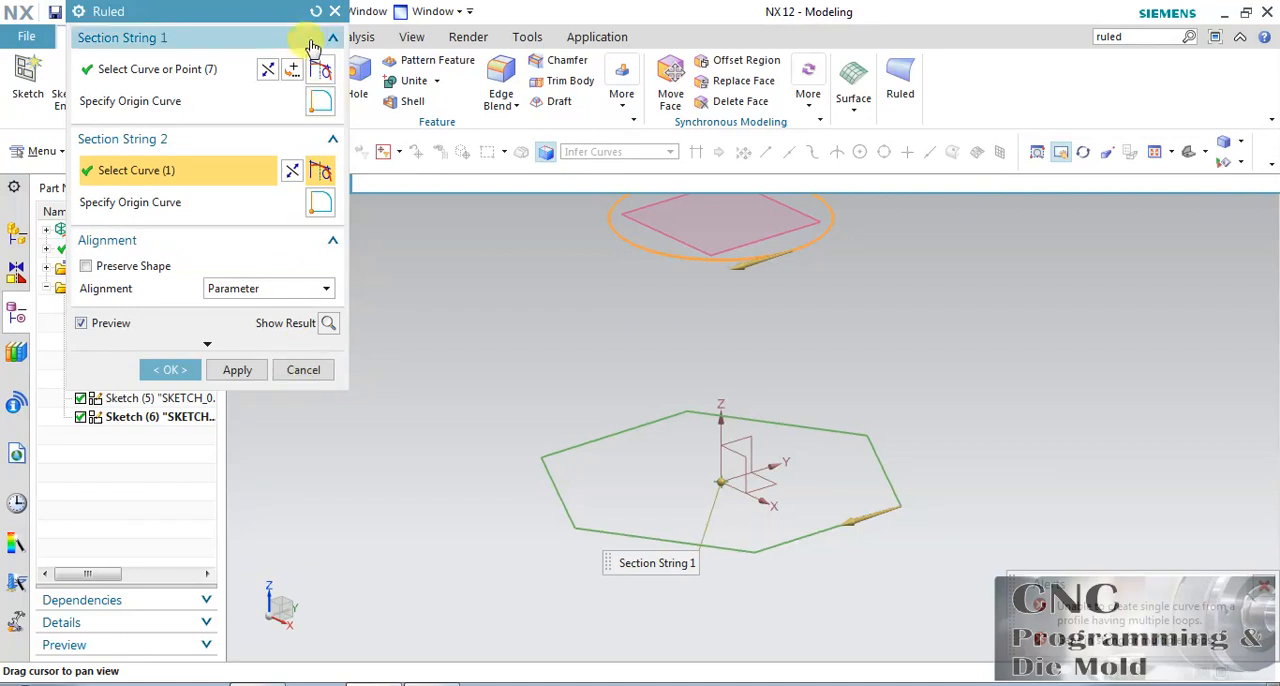
left_click(316, 11)
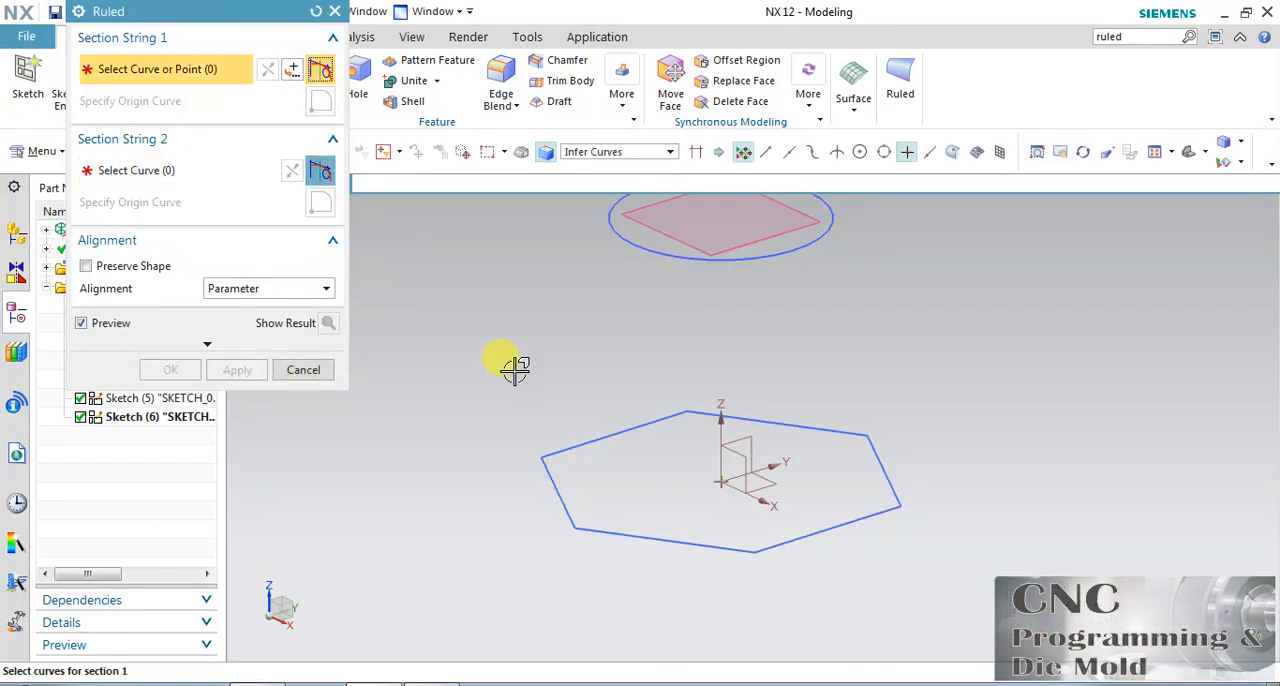
left_click(600, 151)
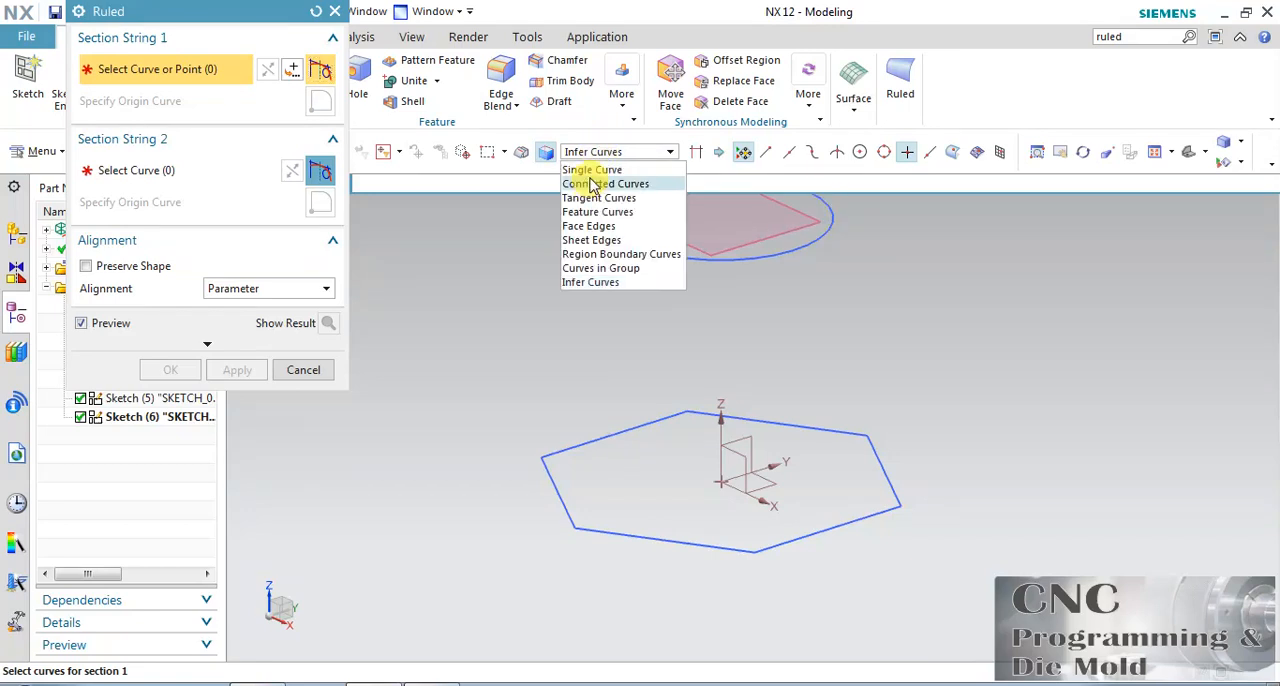
left_click(591, 170)
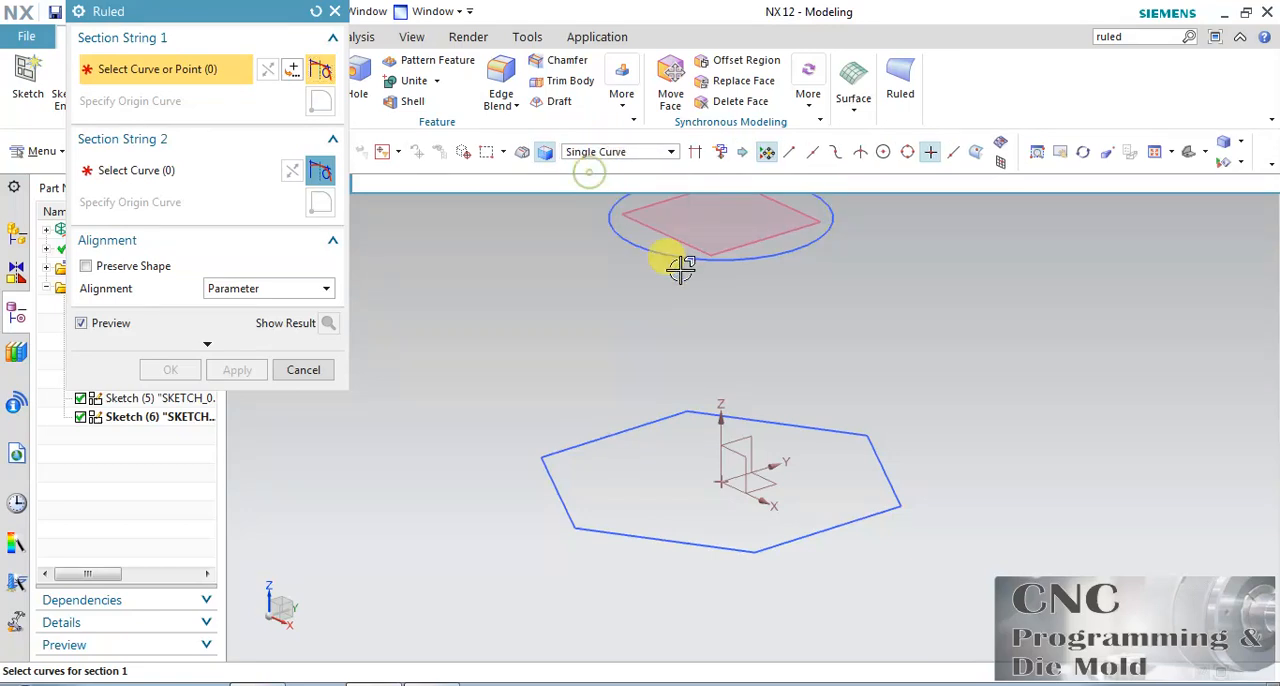
left_click(803, 541)
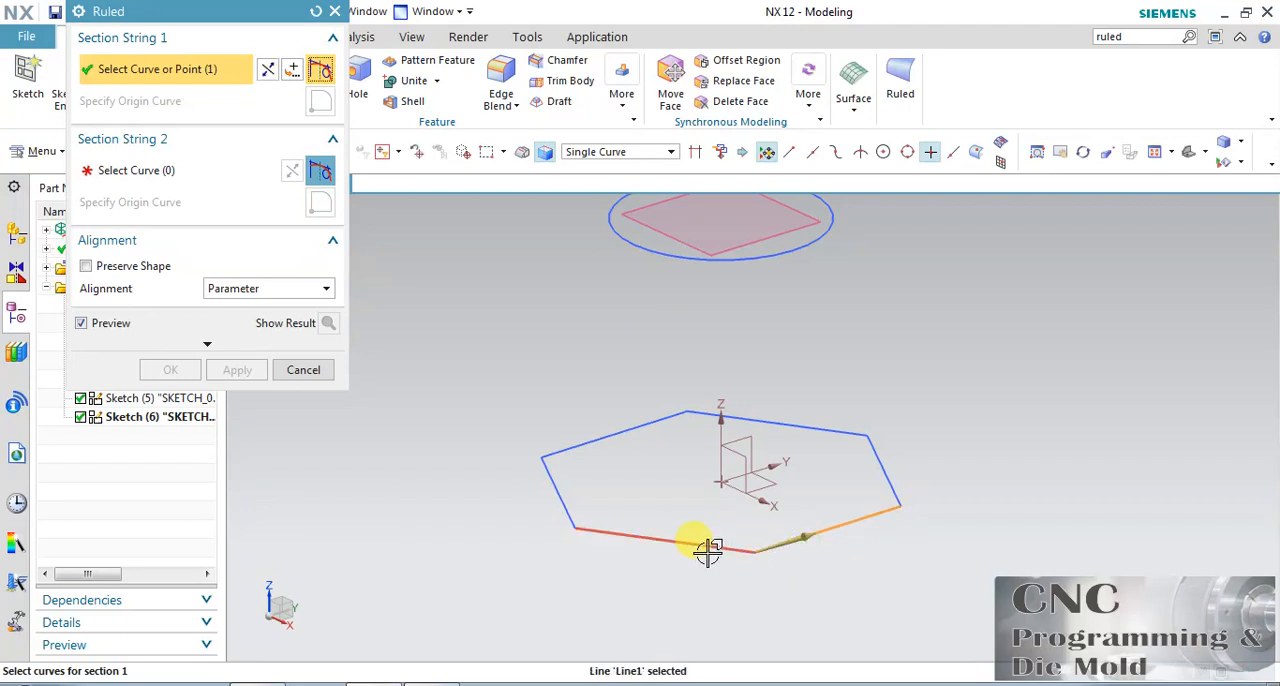
left_click(708, 550)
left_click(565, 509)
left_click(588, 442)
left_click(738, 418)
left_click(896, 476)
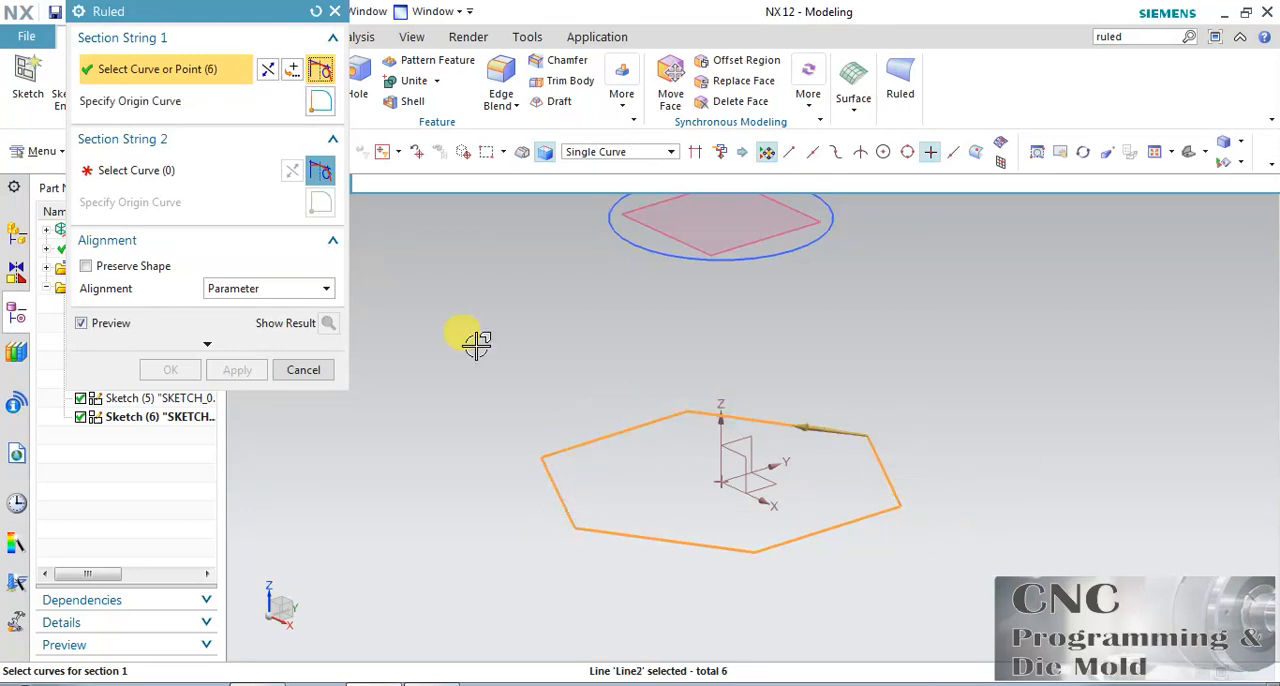
Set the lower circle as Section String 2 and turn on Preserve Shape.
left_click(220, 180)
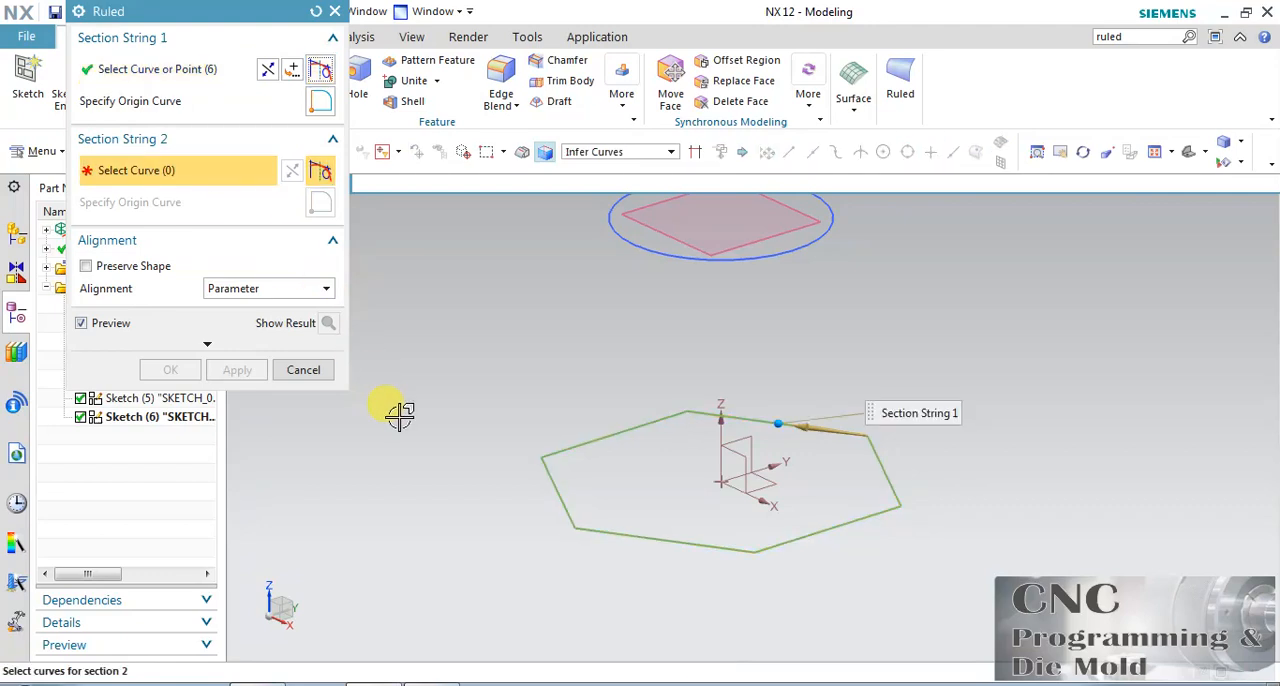
left_click(806, 248)
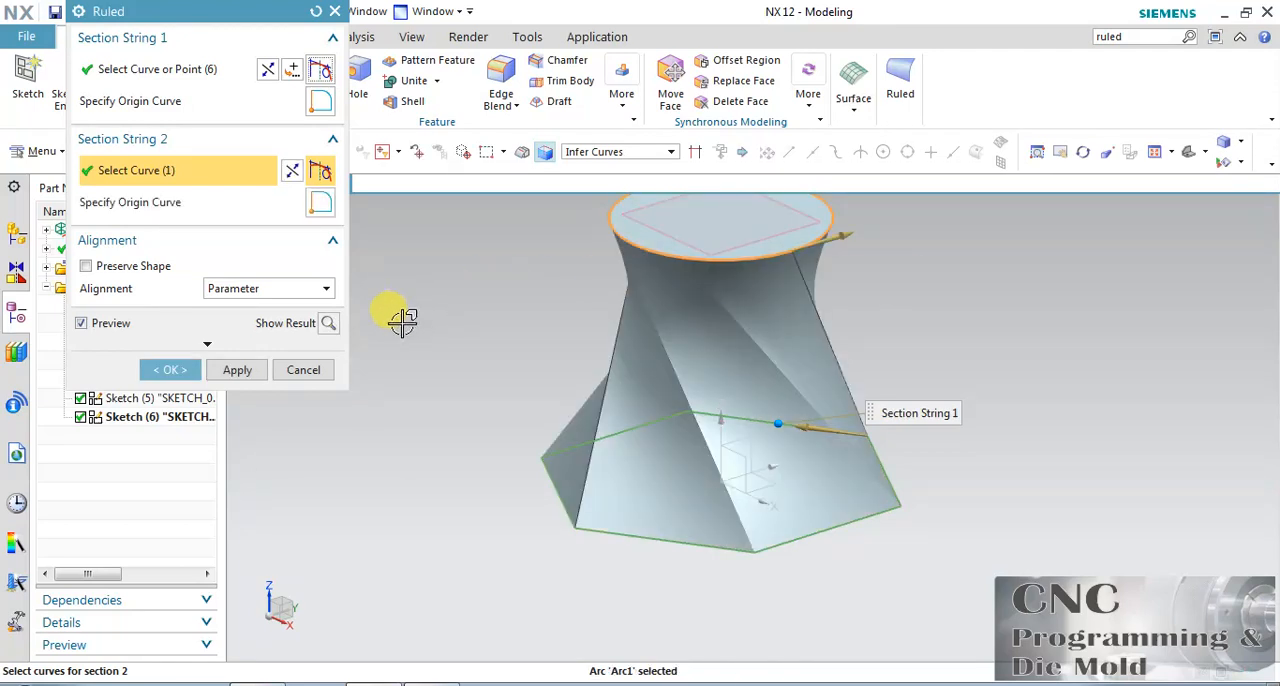
left_click(136, 265)
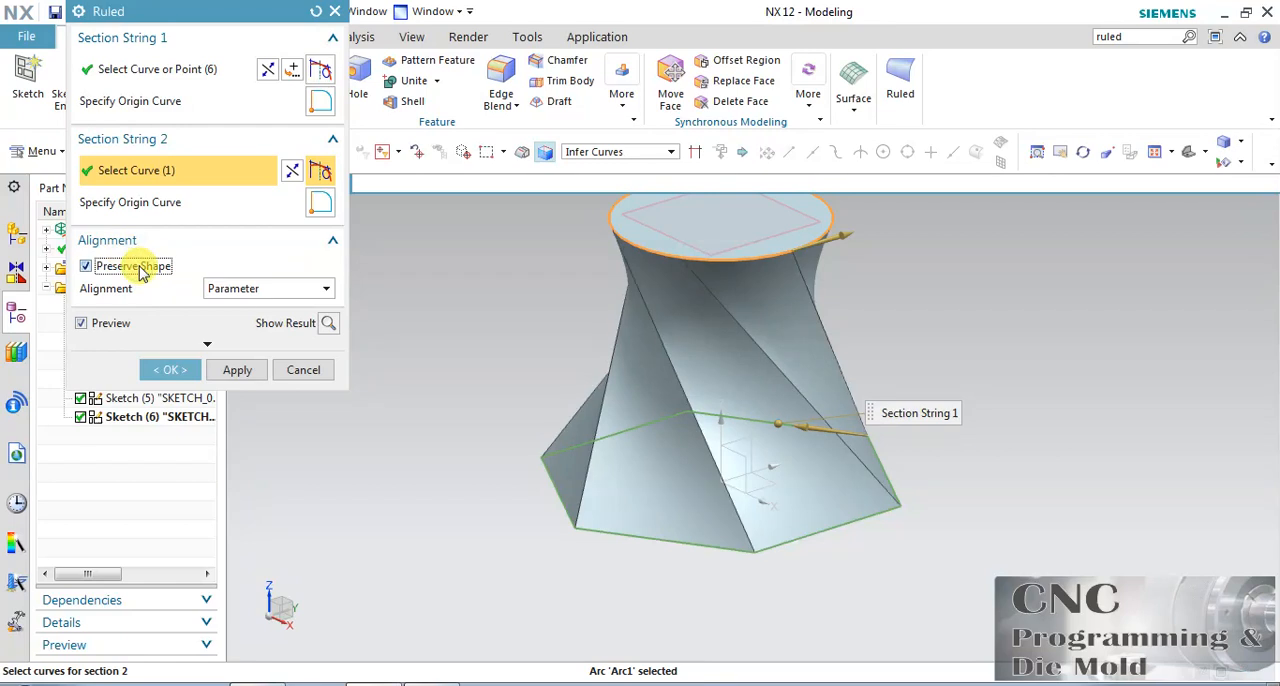
Move the origin of Section String 1 to the hexagon corner nearest the circle's start point and reverse the string's direction.
left_click(318, 103)
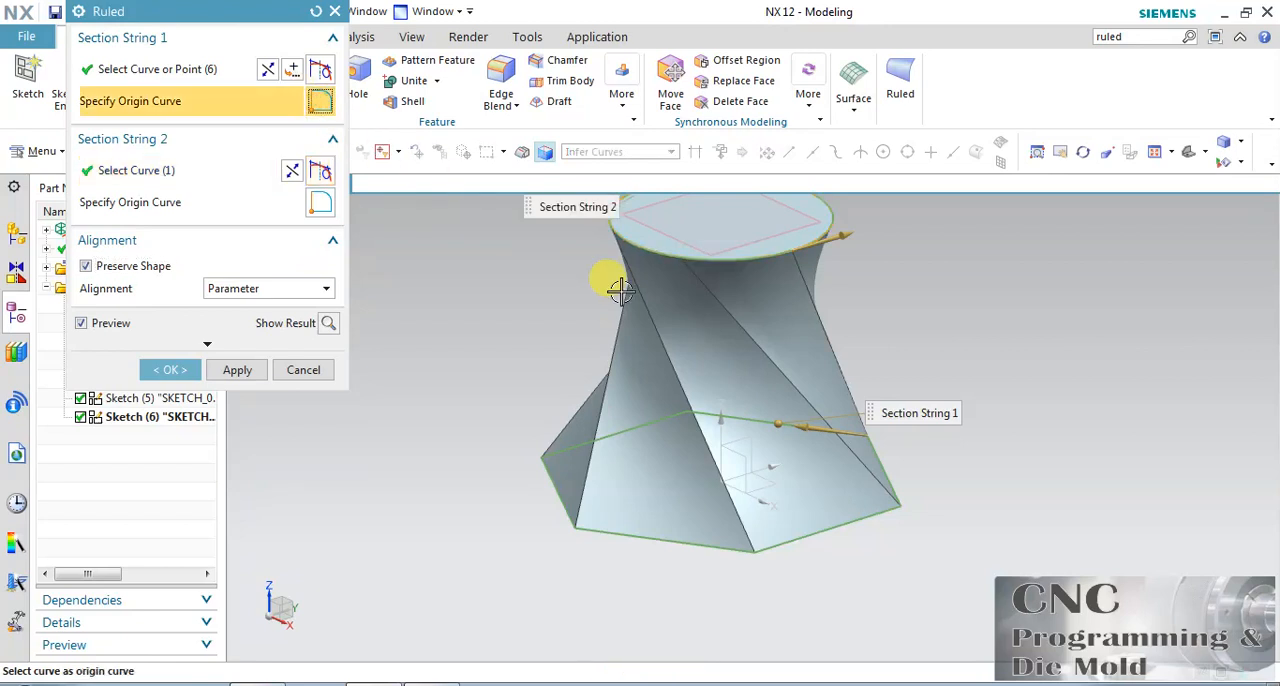
left_click(901, 506)
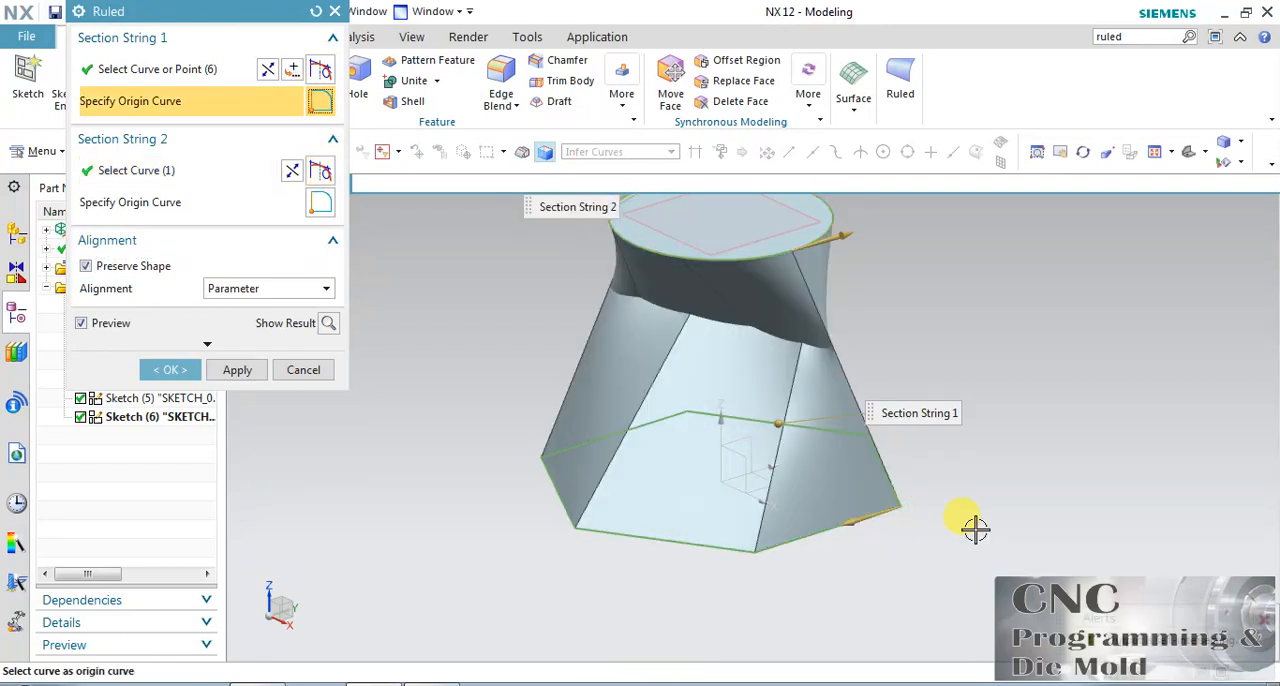
left_click(267, 68)
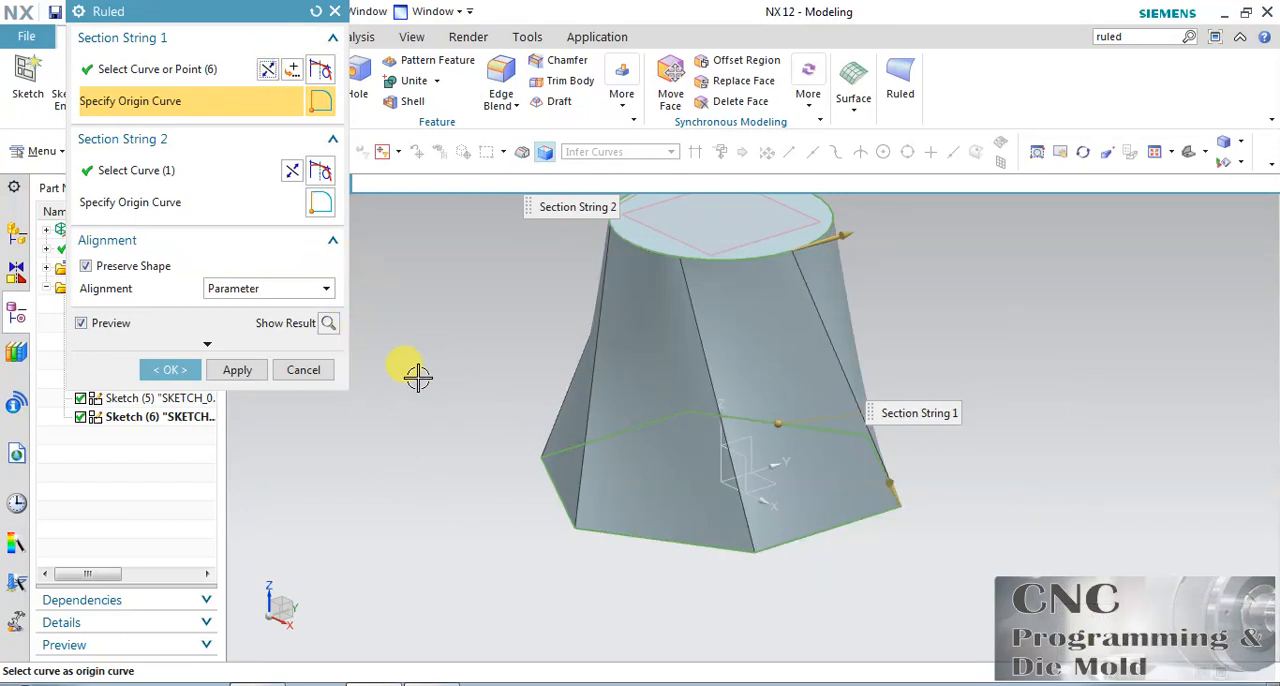
Try to add the upper circle to Section String 2 along with the lower circle, and deselect it.
left_click(1083, 152)
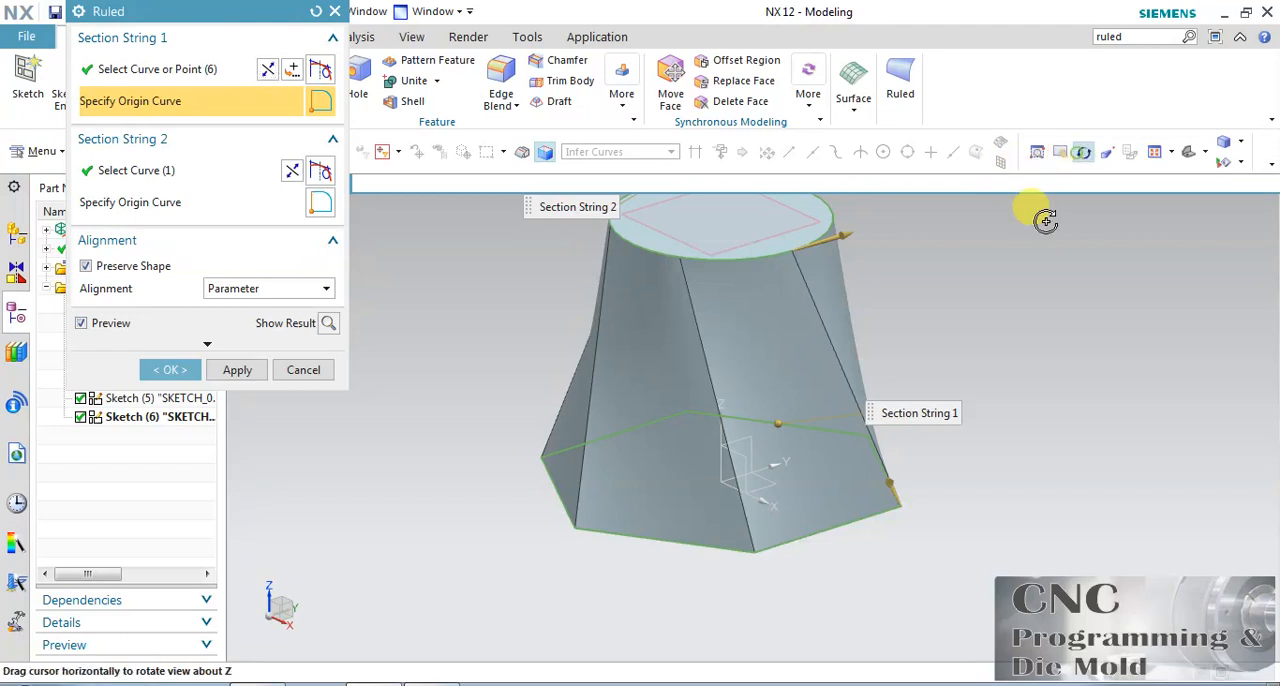
left_click_drag(908, 314, 902, 276)
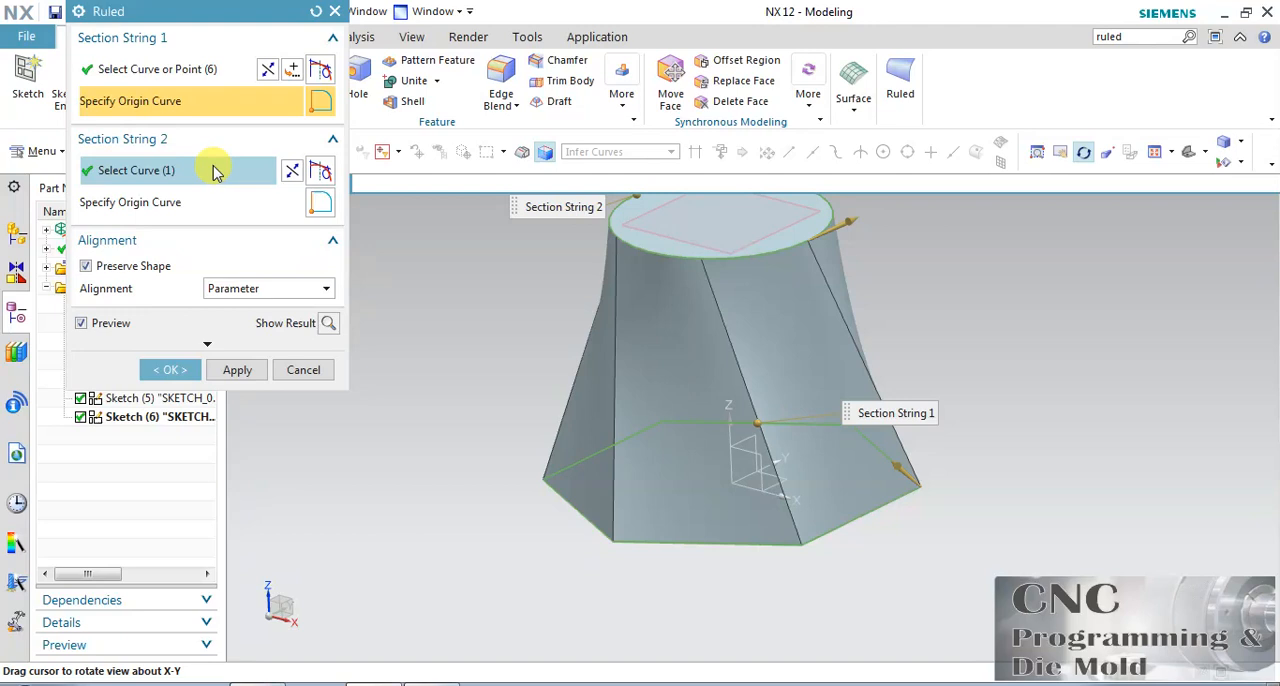
left_click(1150, 152)
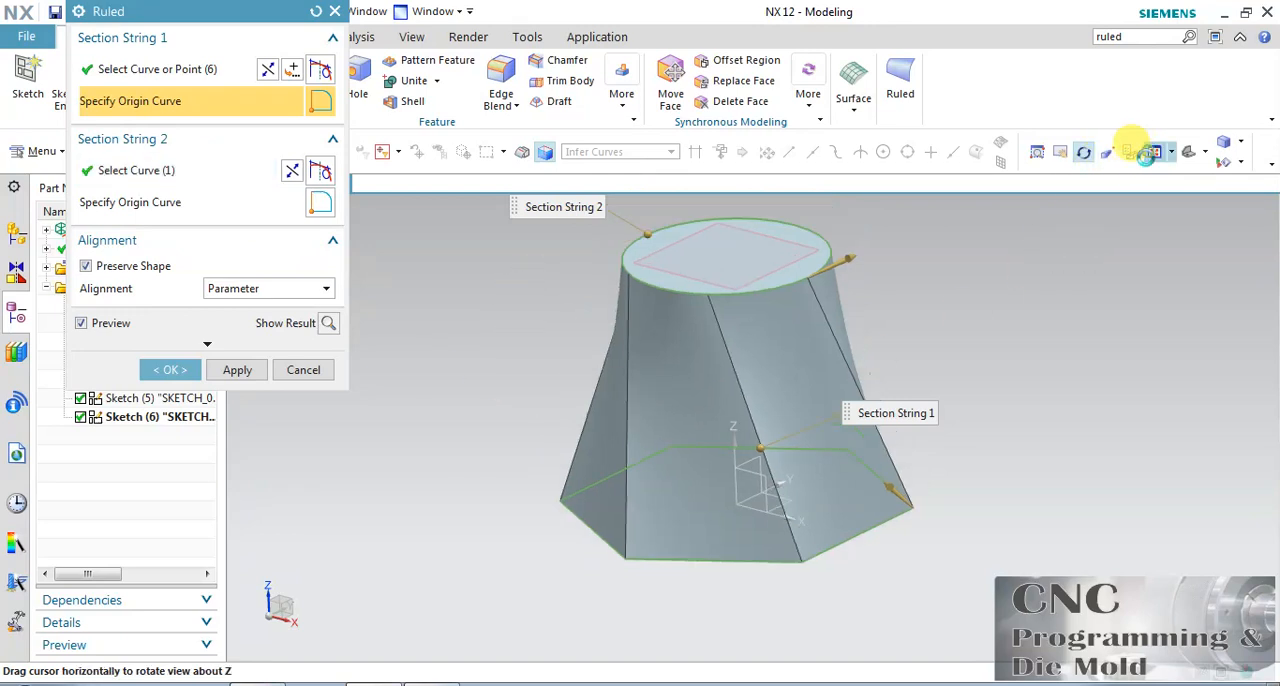
left_click(257, 206)
left_click(222, 101)
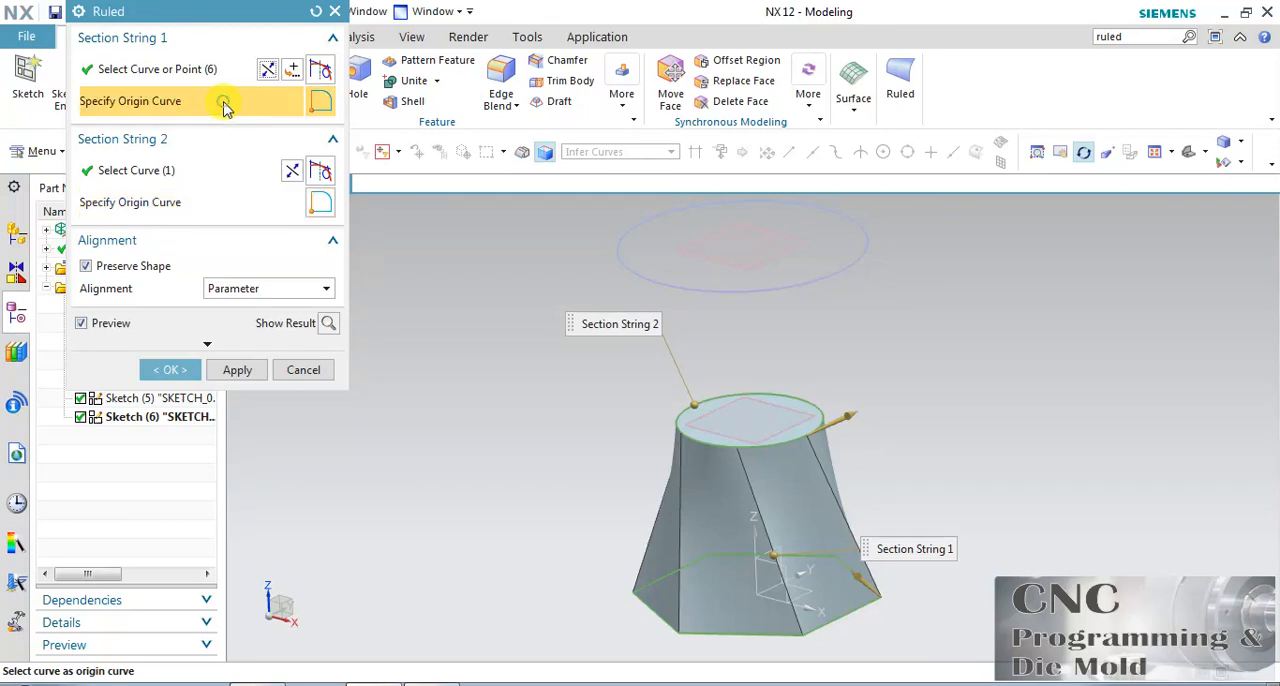
left_click(222, 204)
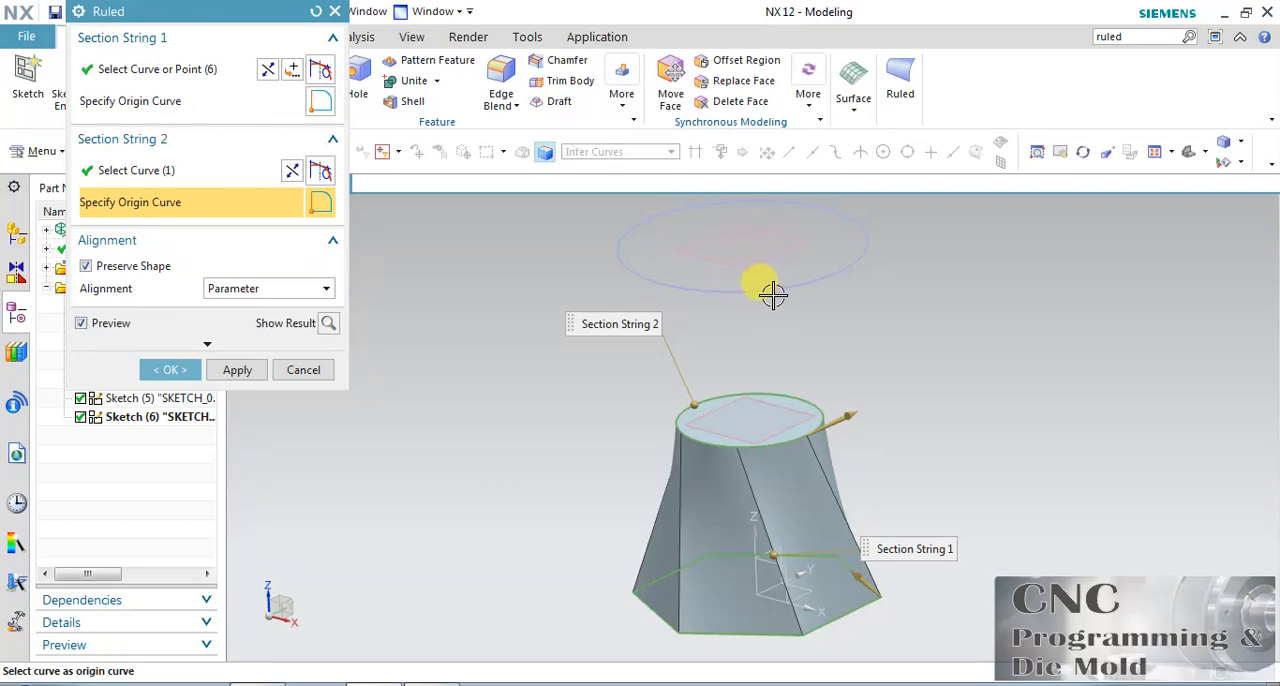
left_click(250, 174)
left_click(835, 283)
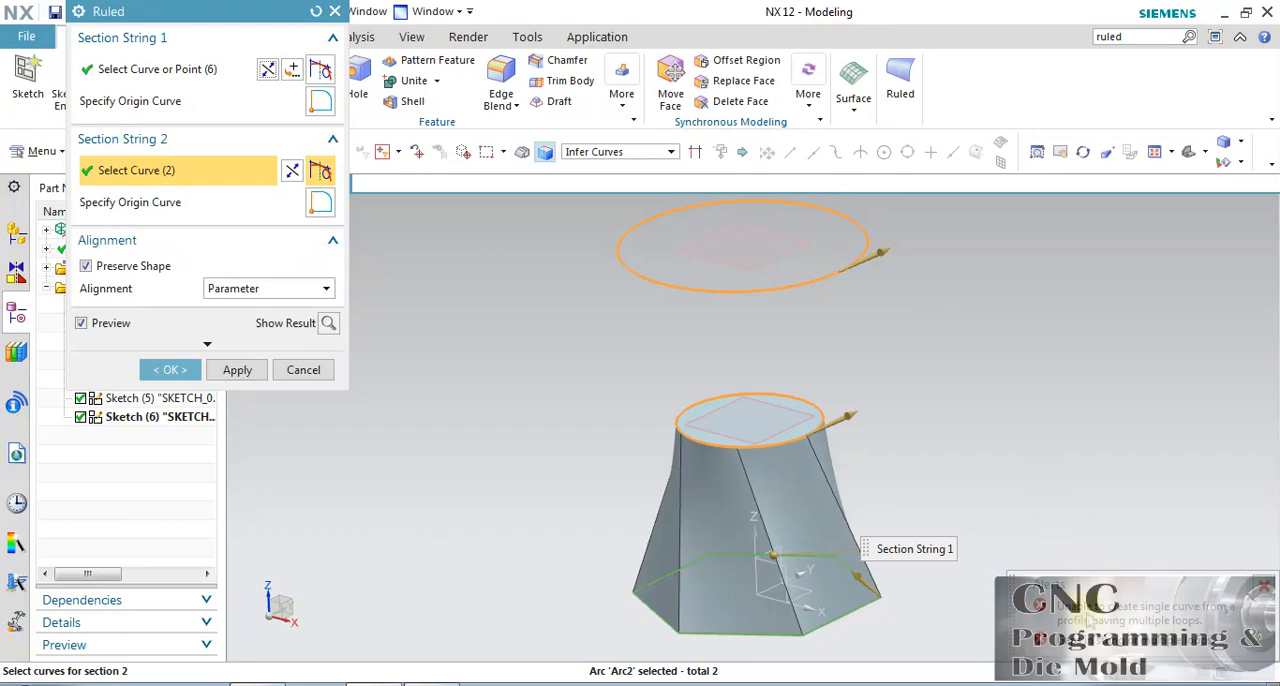
left_click(741, 292, "shift")
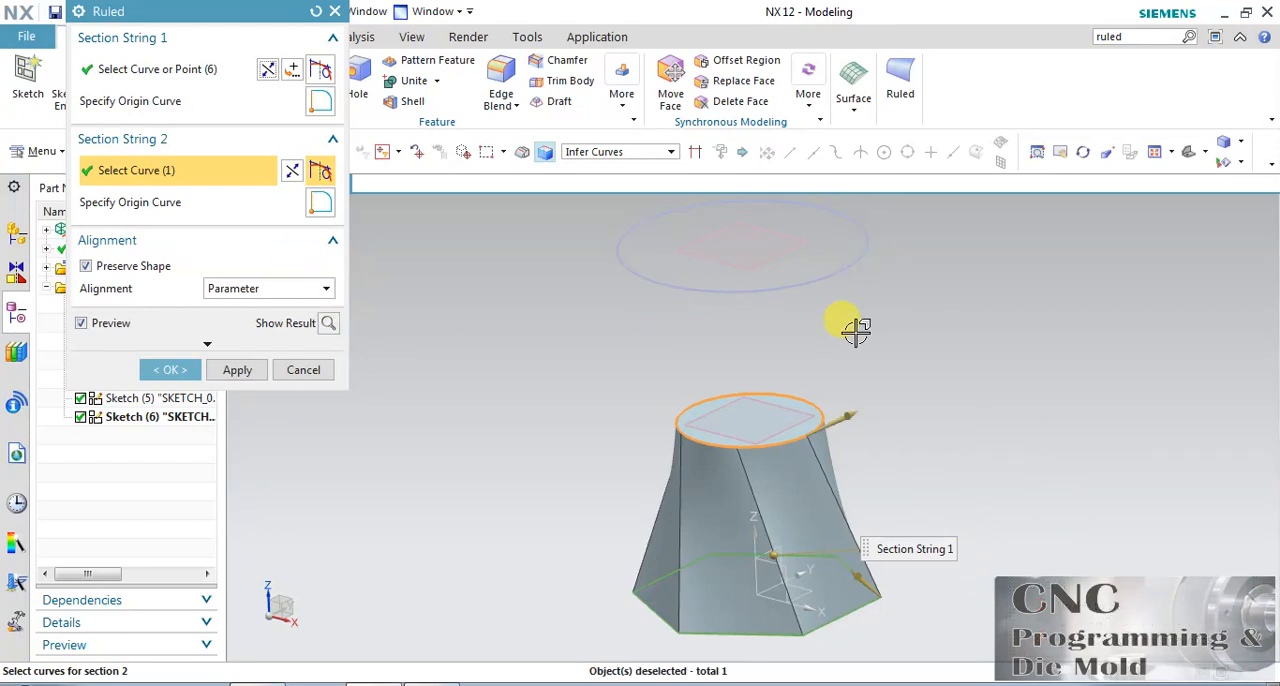
Compare the ruled body with Preserve Shape off and on, keep it on, and set the alignment to By Points.
left_click(86, 266)
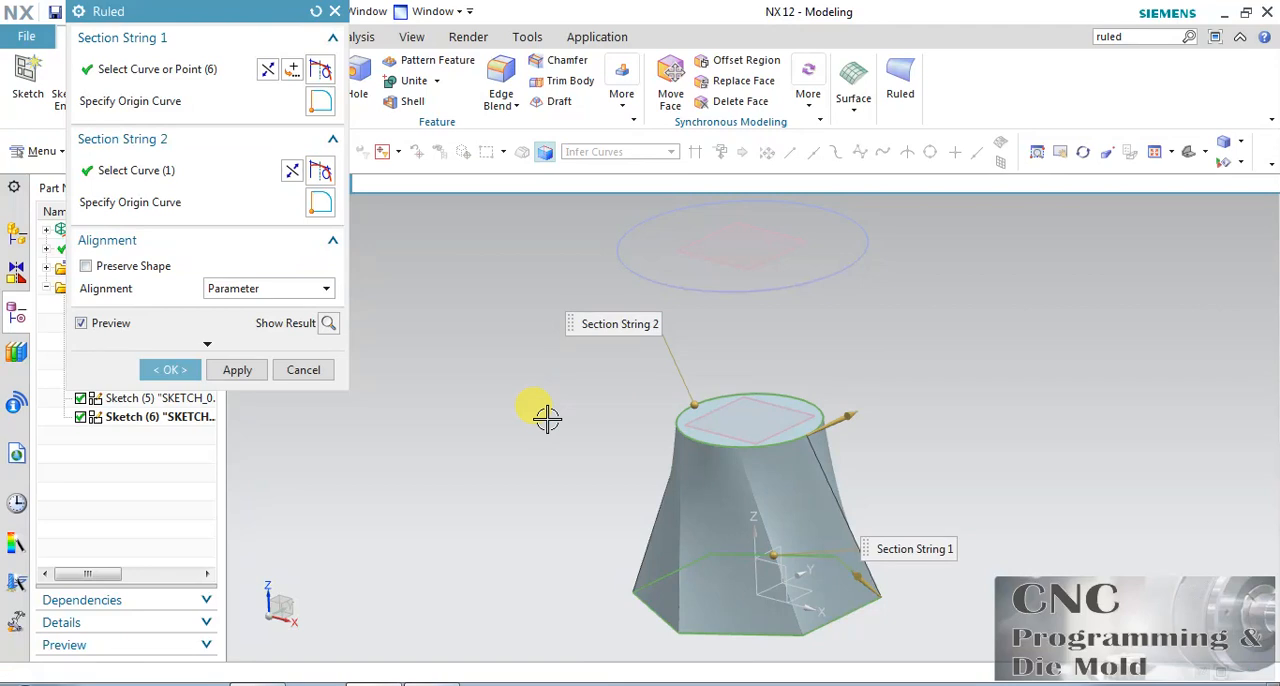
left_click(118, 265)
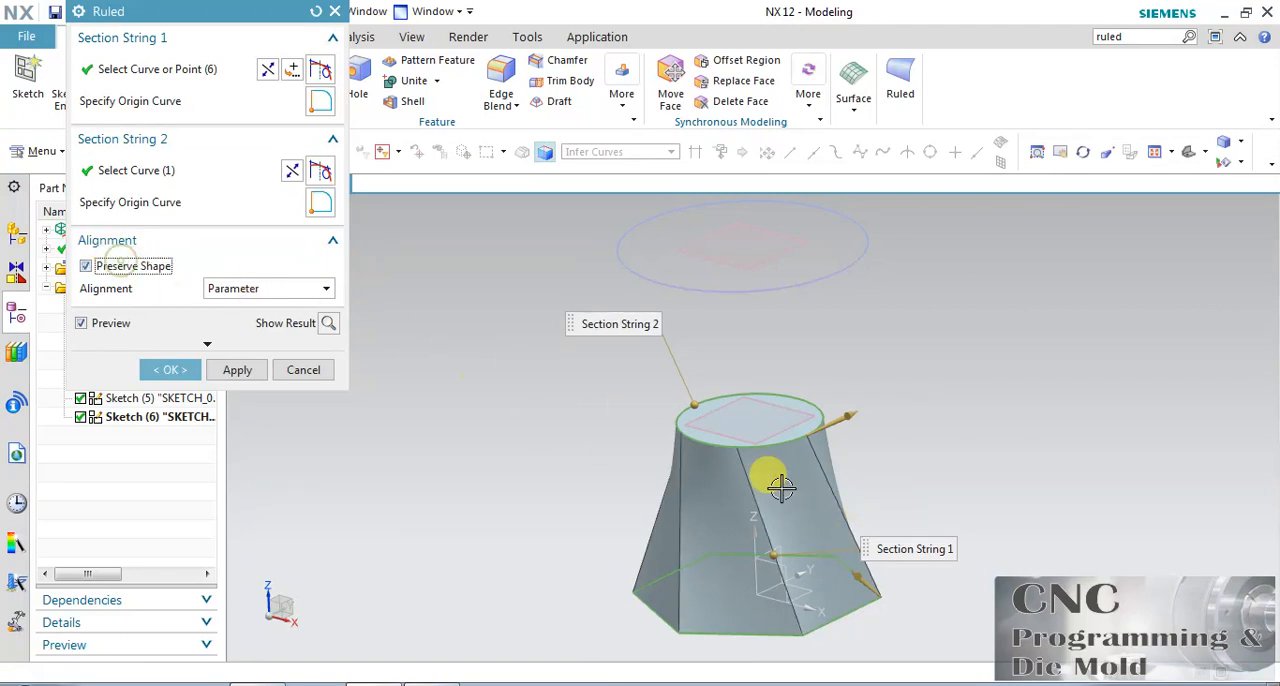
scroll(834, 634, "up", 3)
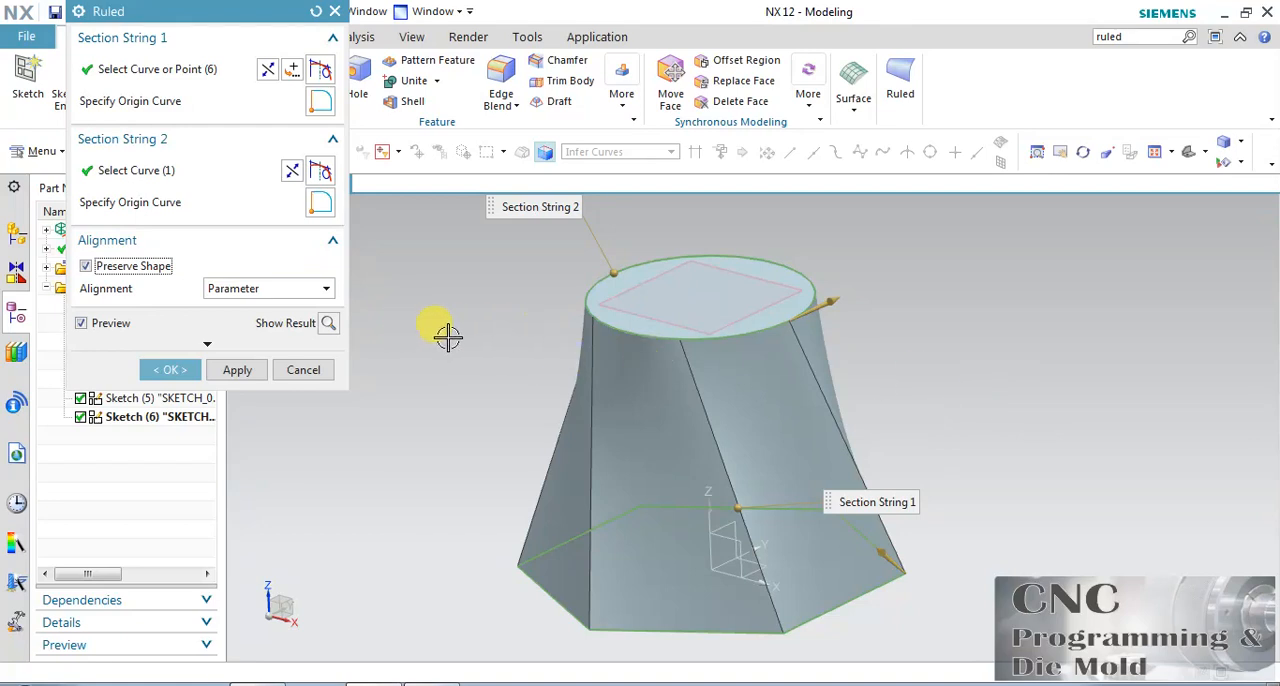
left_click(267, 292)
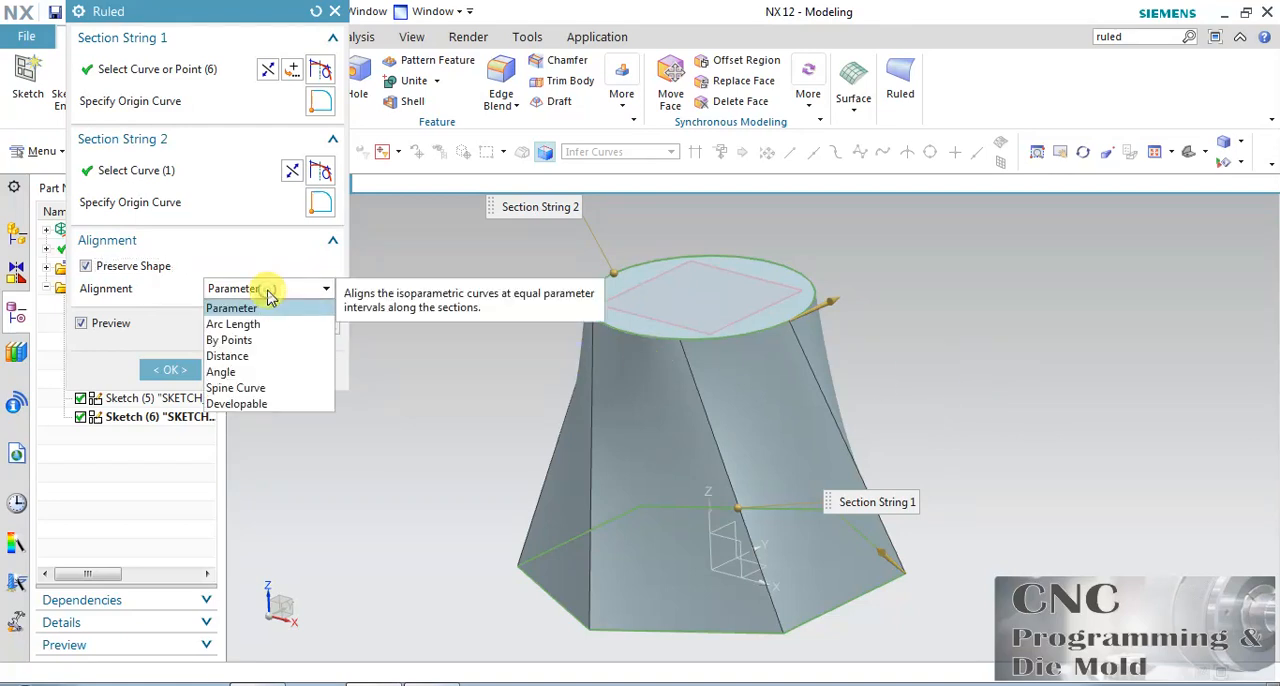
left_click(250, 340)
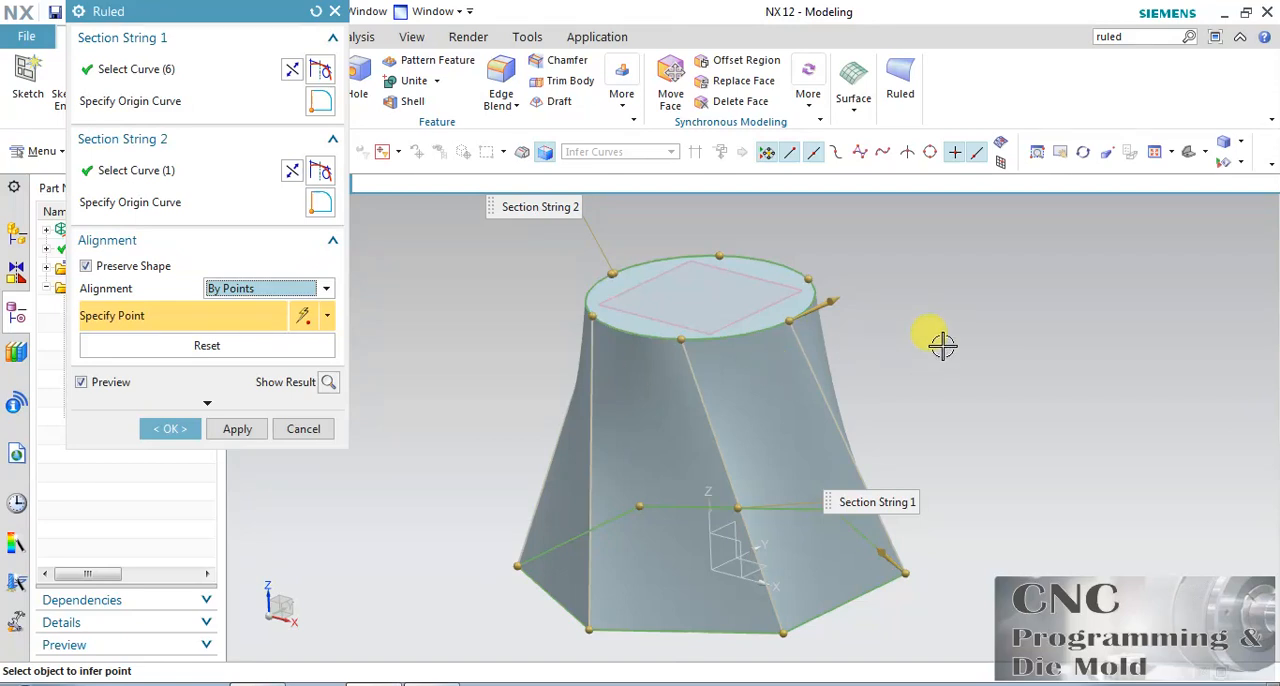
Slide the alignment points along the circle's upper and left arcs to face the matching hexagon corners, and dismiss the interrupting Internet Download Manager message.
left_click(1080, 152)
left_click_drag(665, 310, 683, 380)
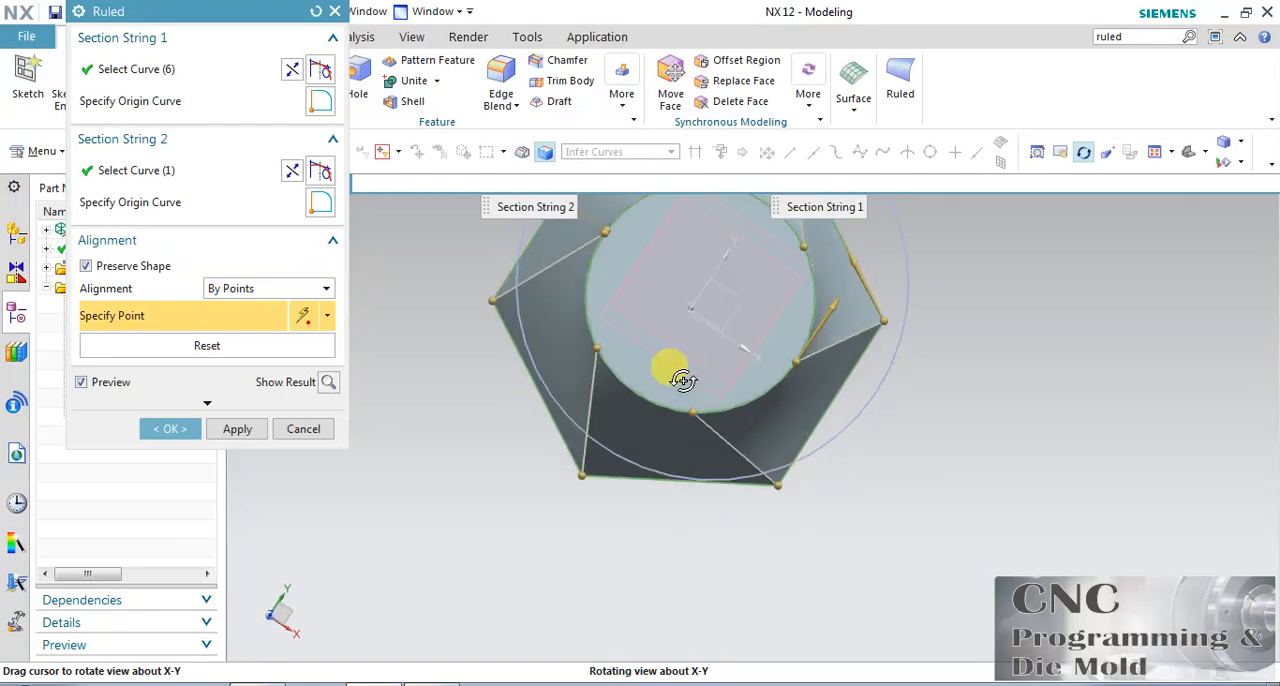
left_click(1152, 156)
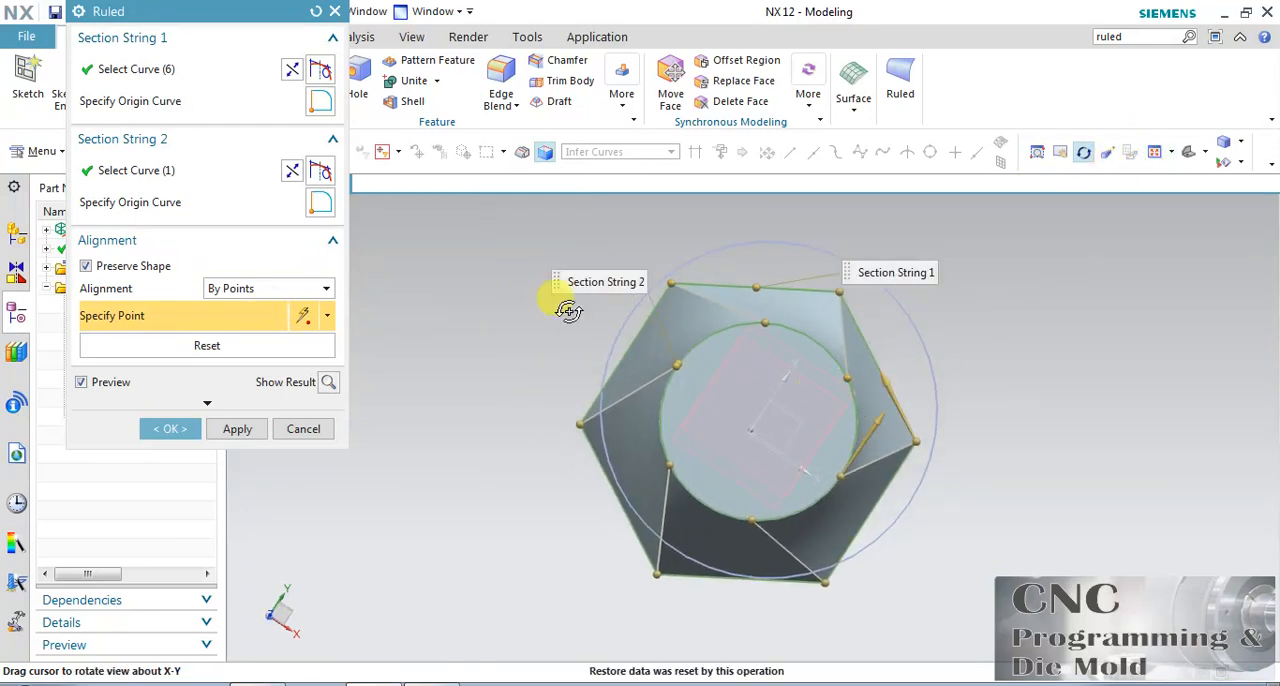
left_click(1083, 152)
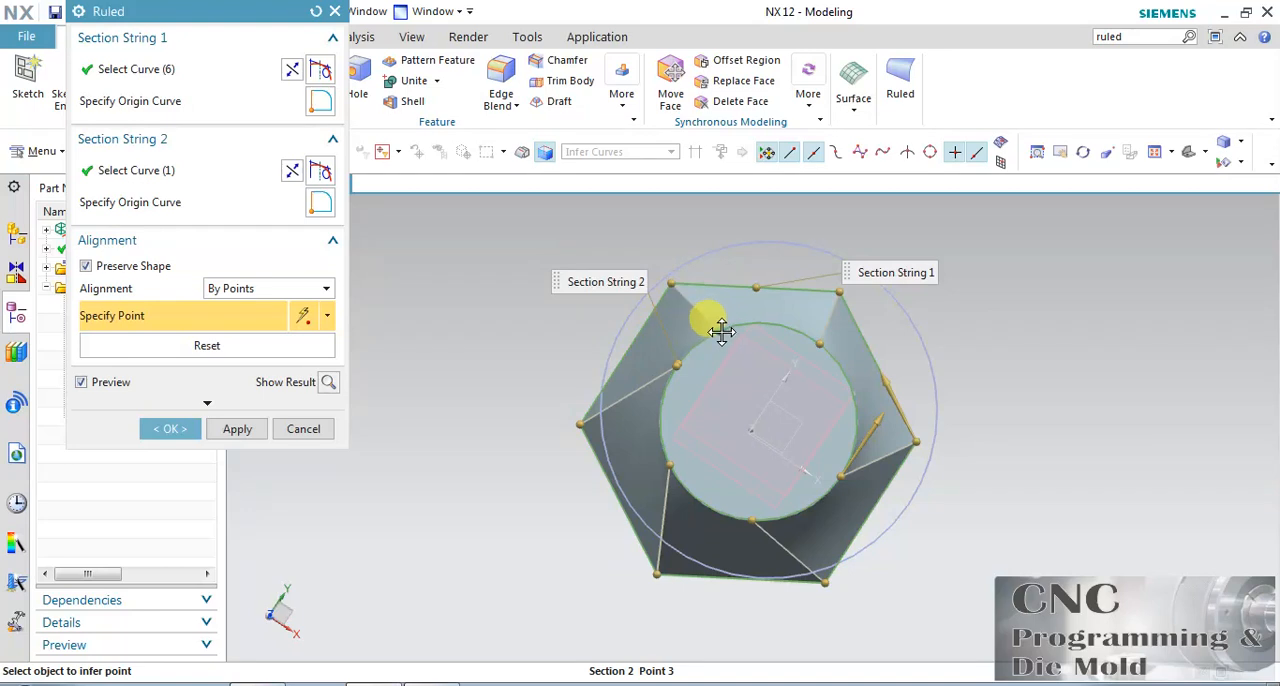
left_click(658, 356)
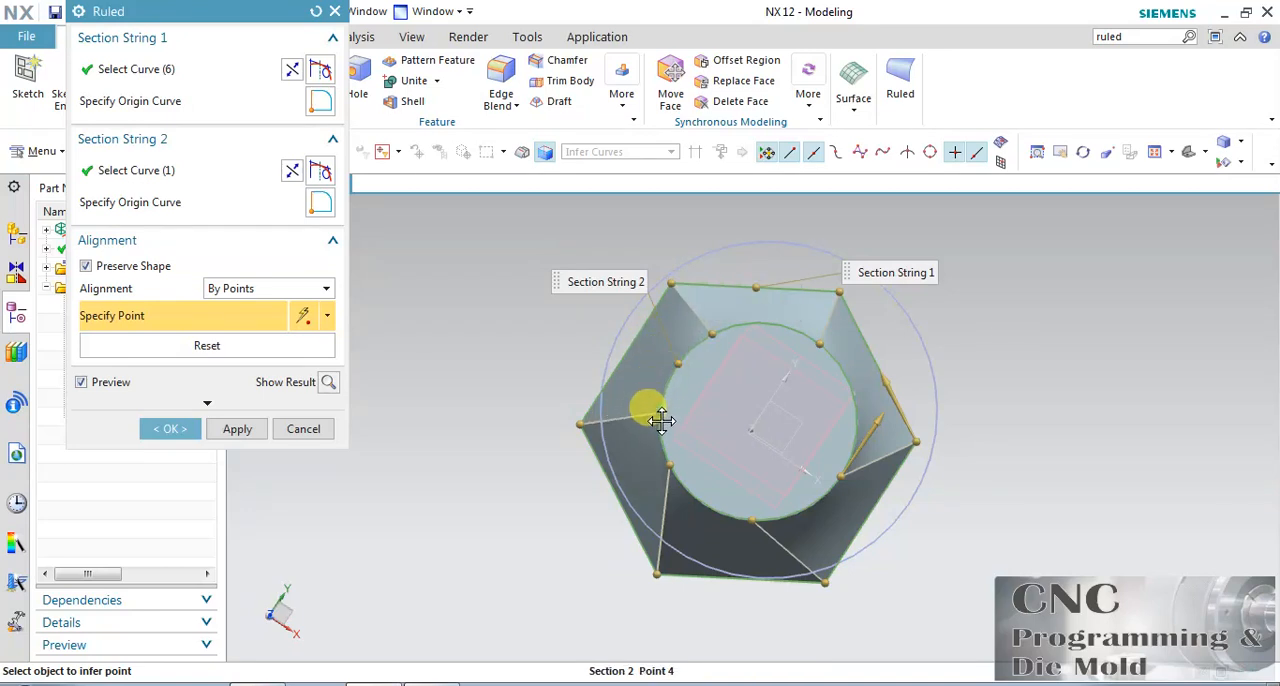
left_click(660, 423)
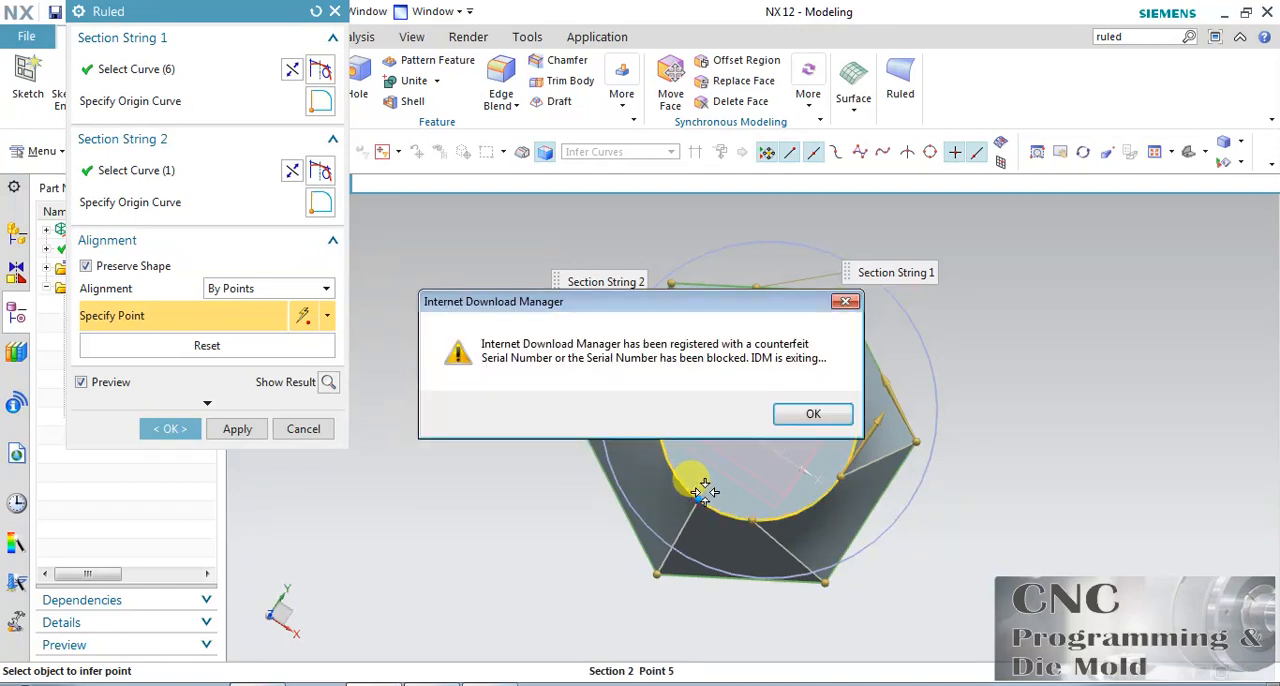
left_click(700, 497)
left_click(845, 301)
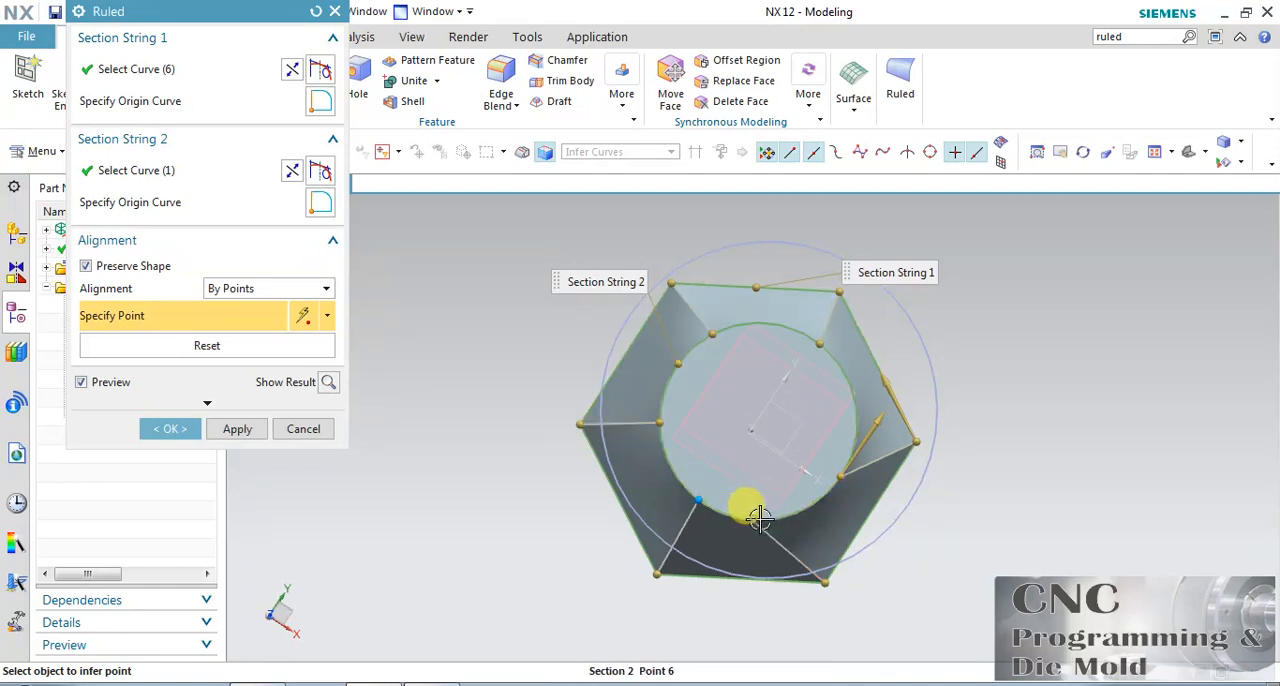
Slide the remaining circle alignment points opposite their hexagon corners, dismiss the registration prompt, and create the ruled body.
left_click(796, 513)
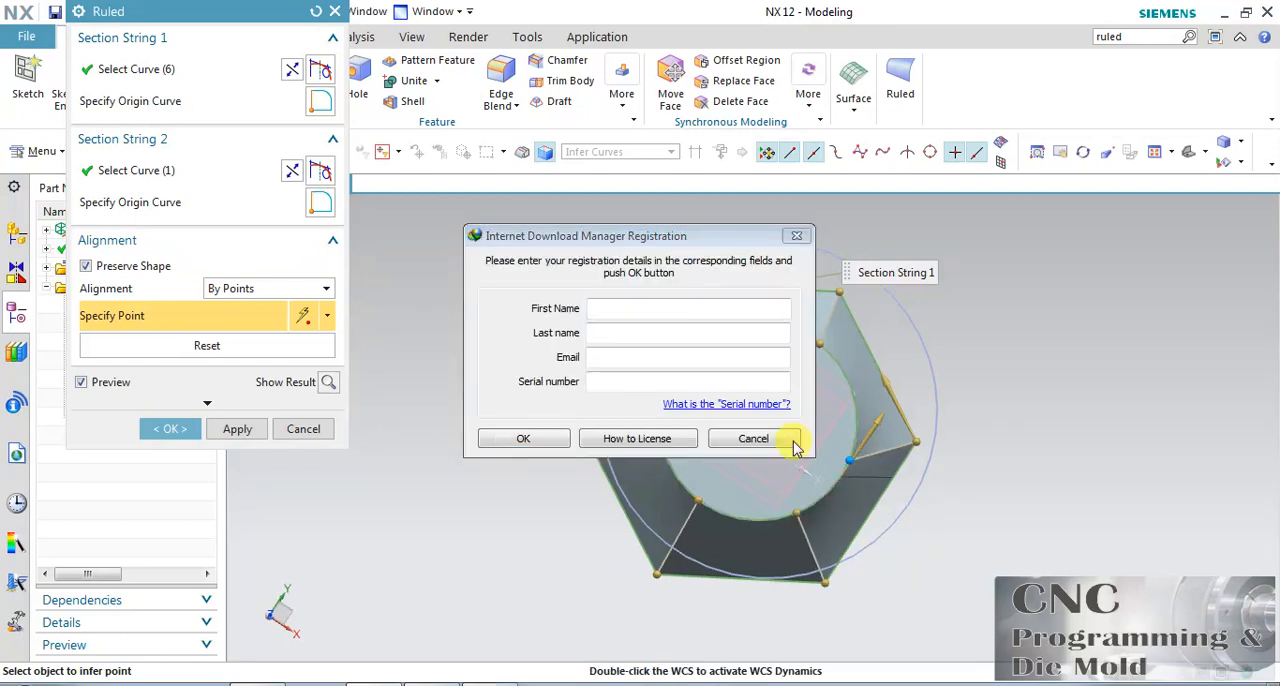
left_click(780, 439)
left_click_drag(856, 440, 858, 430)
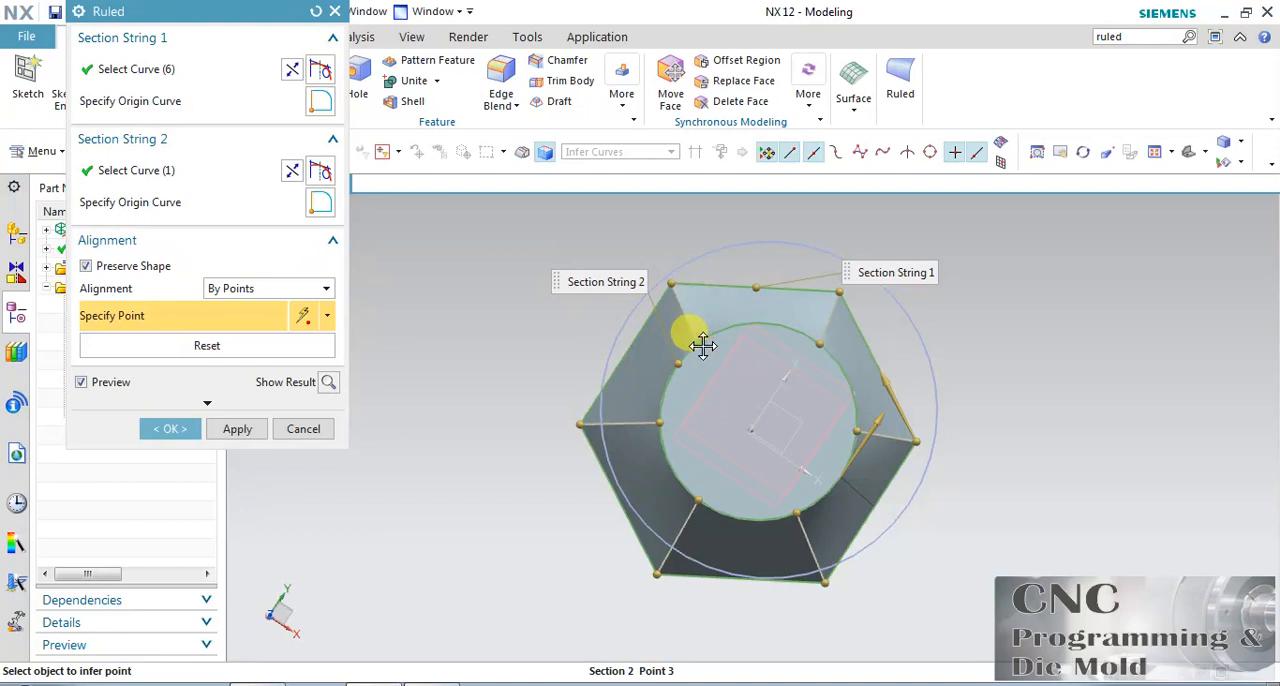
left_click(706, 340)
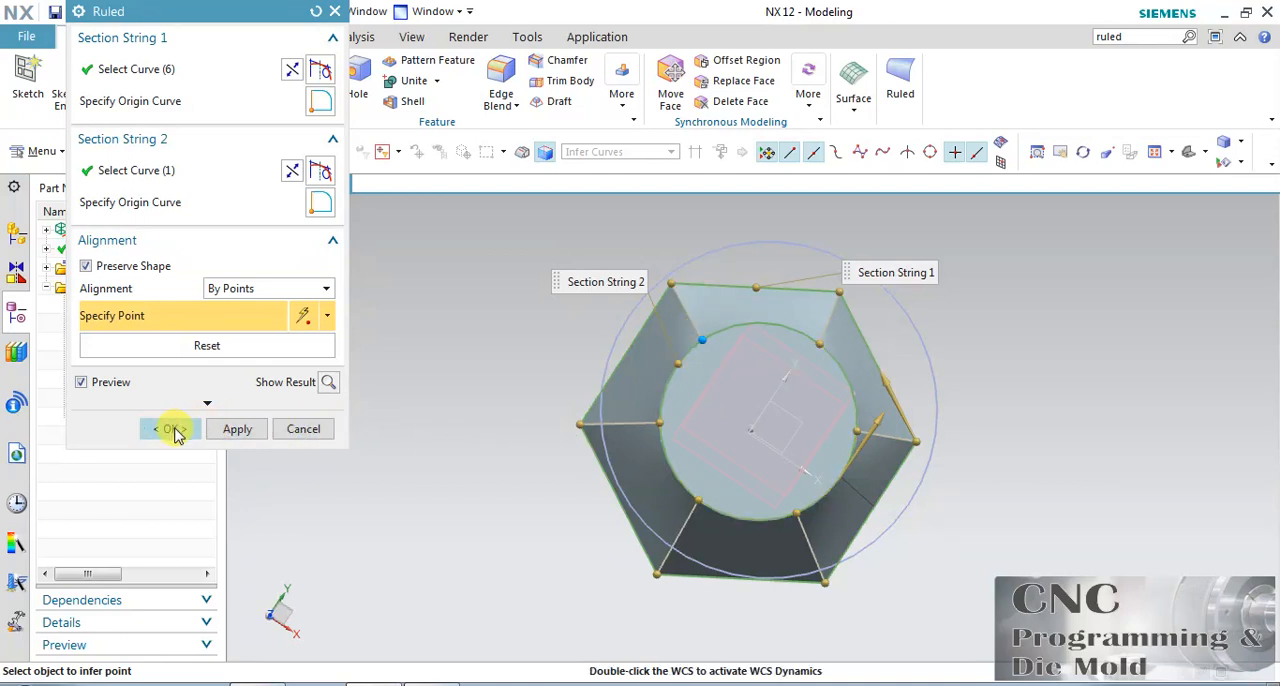
left_click(173, 430)
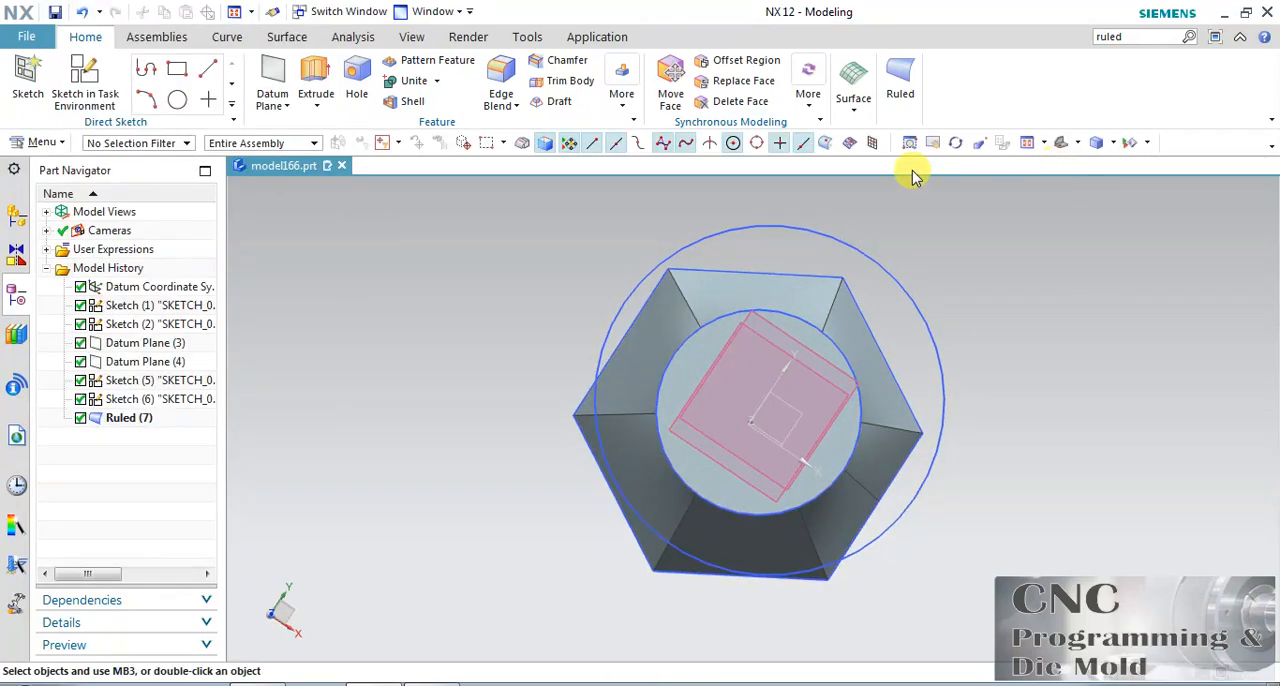
Edit the ruled body to use Angle alignment, with a Z-direction vector through the datum coordinate system's origin.
left_click(956, 143)
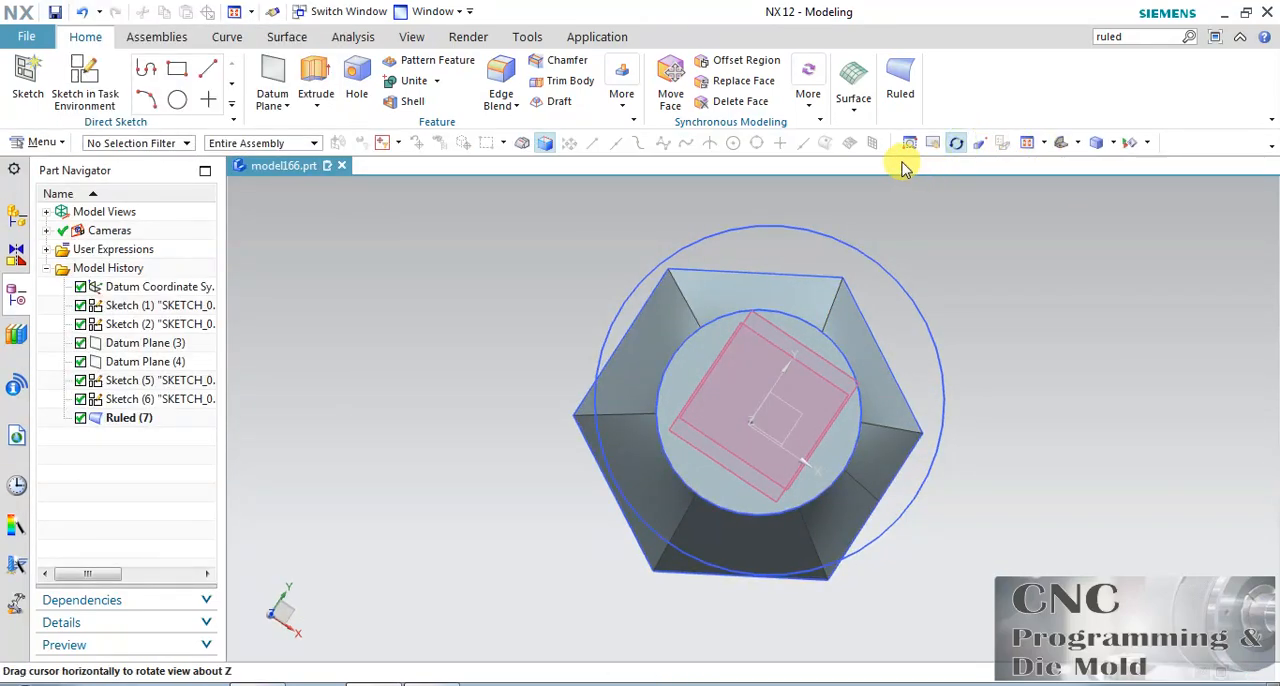
left_click_drag(951, 497, 921, 465)
left_click_drag(1020, 323, 909, 446)
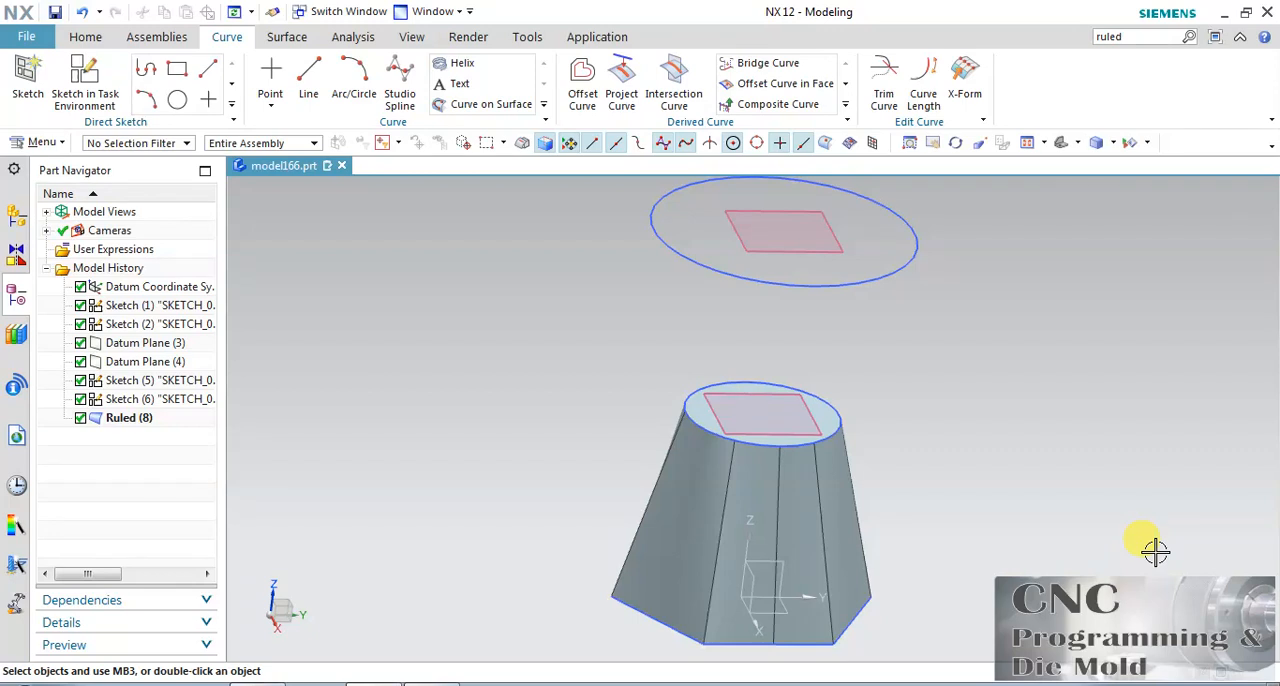
double_click(804, 505)
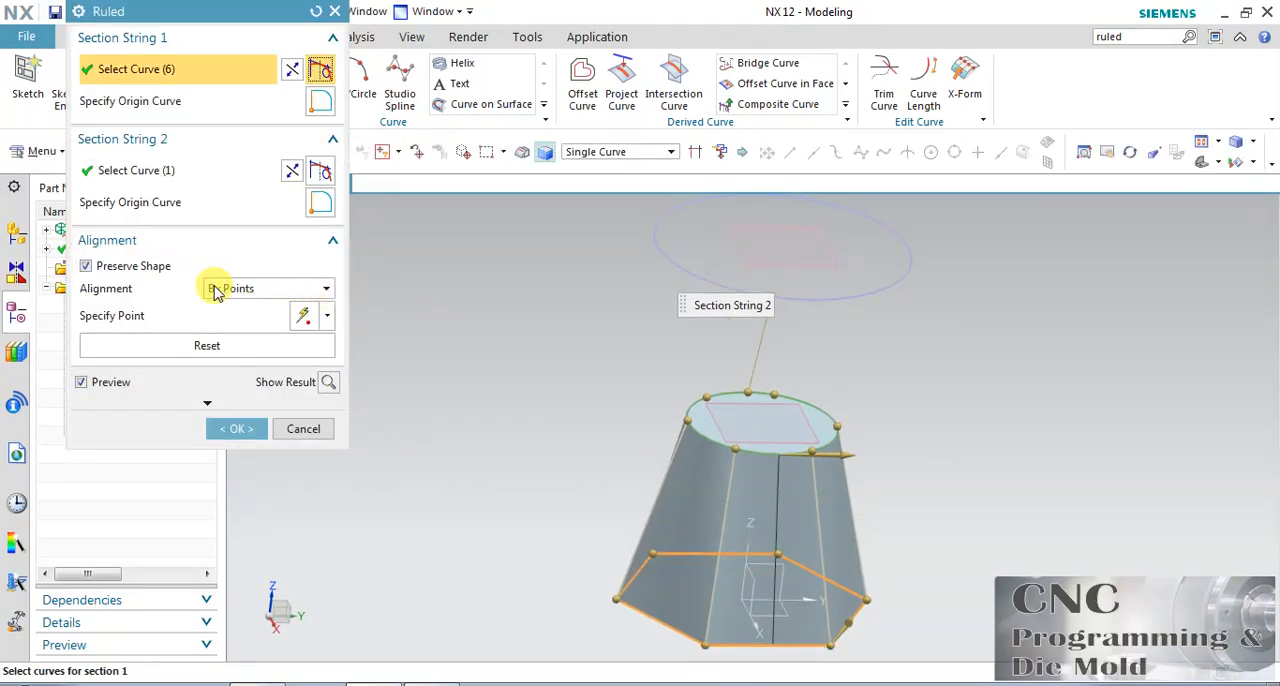
left_click(242, 289)
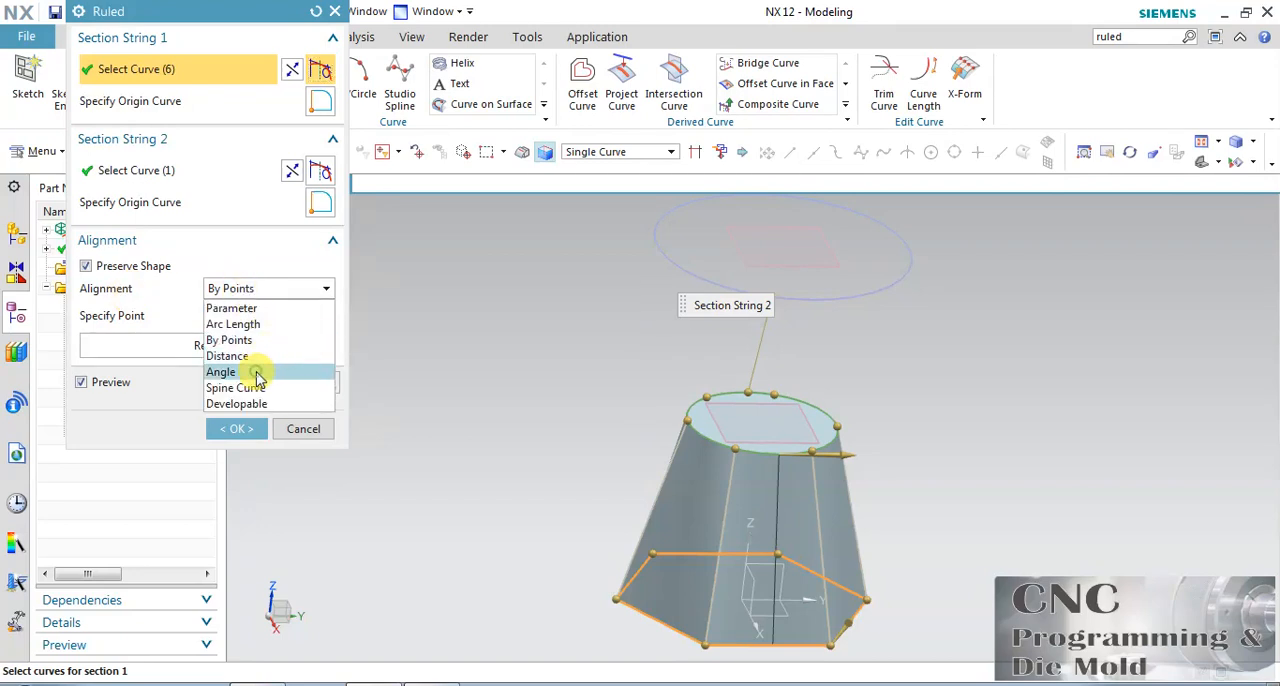
left_click(222, 372)
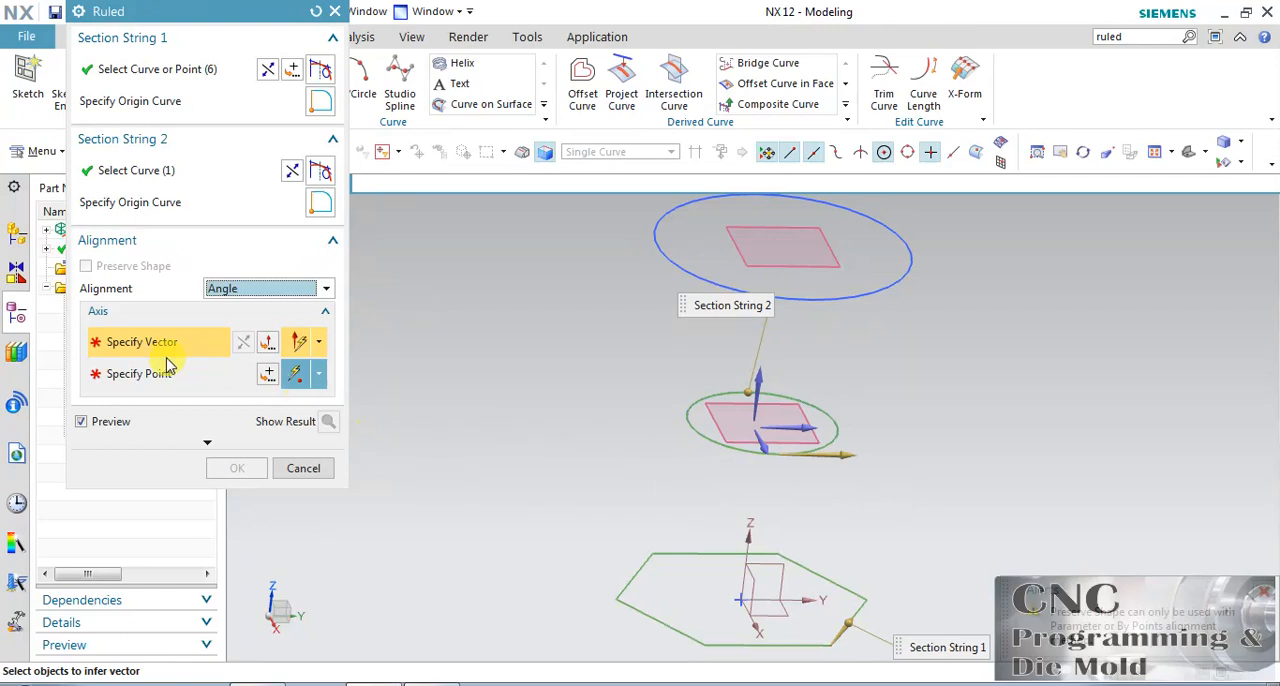
left_click(762, 372)
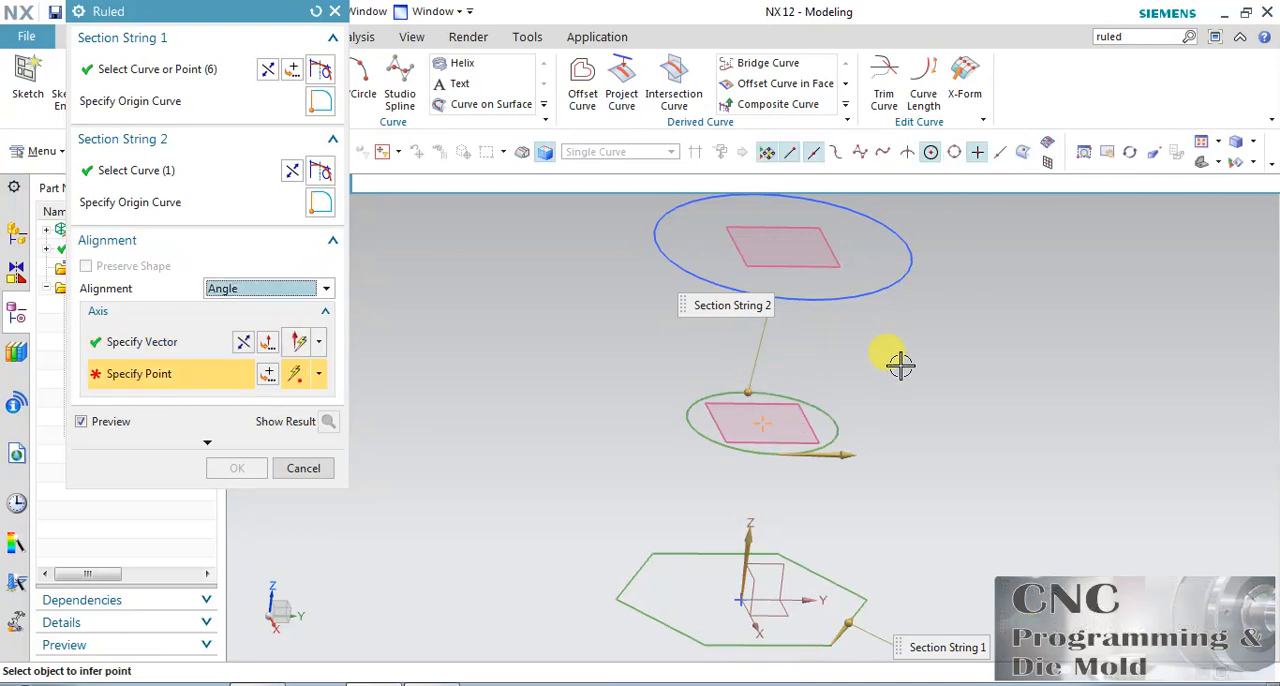
left_click(738, 595)
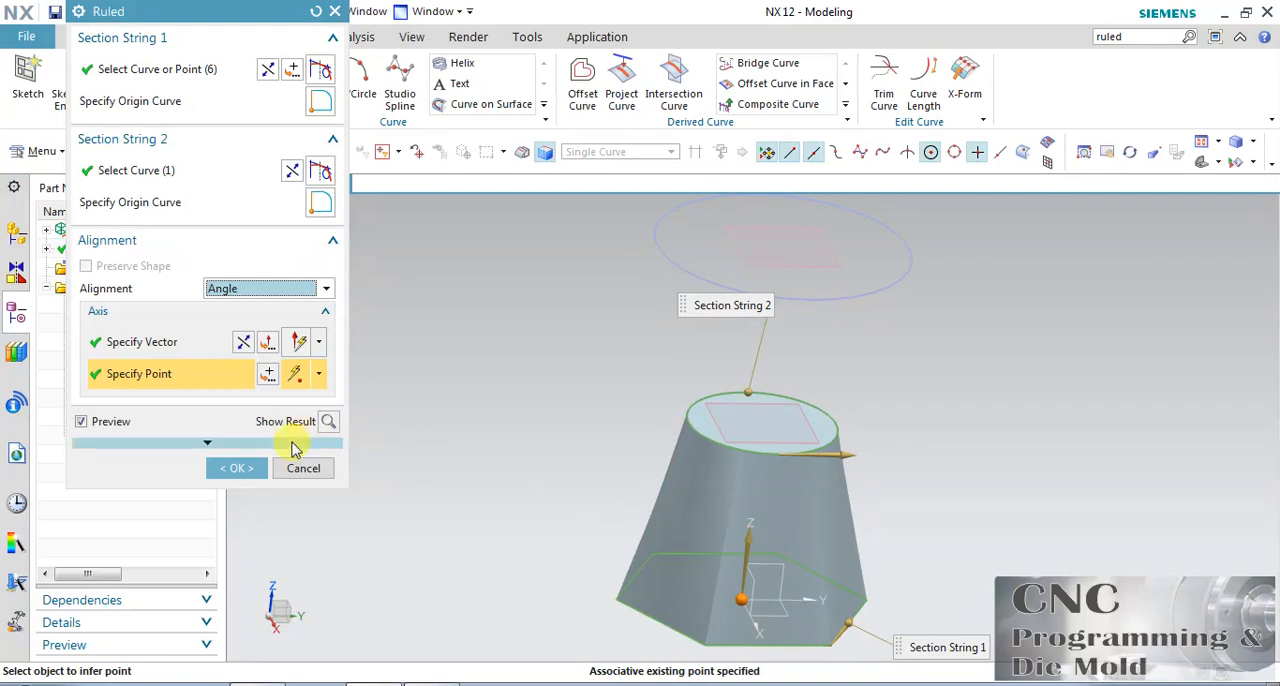
left_click(255, 466)
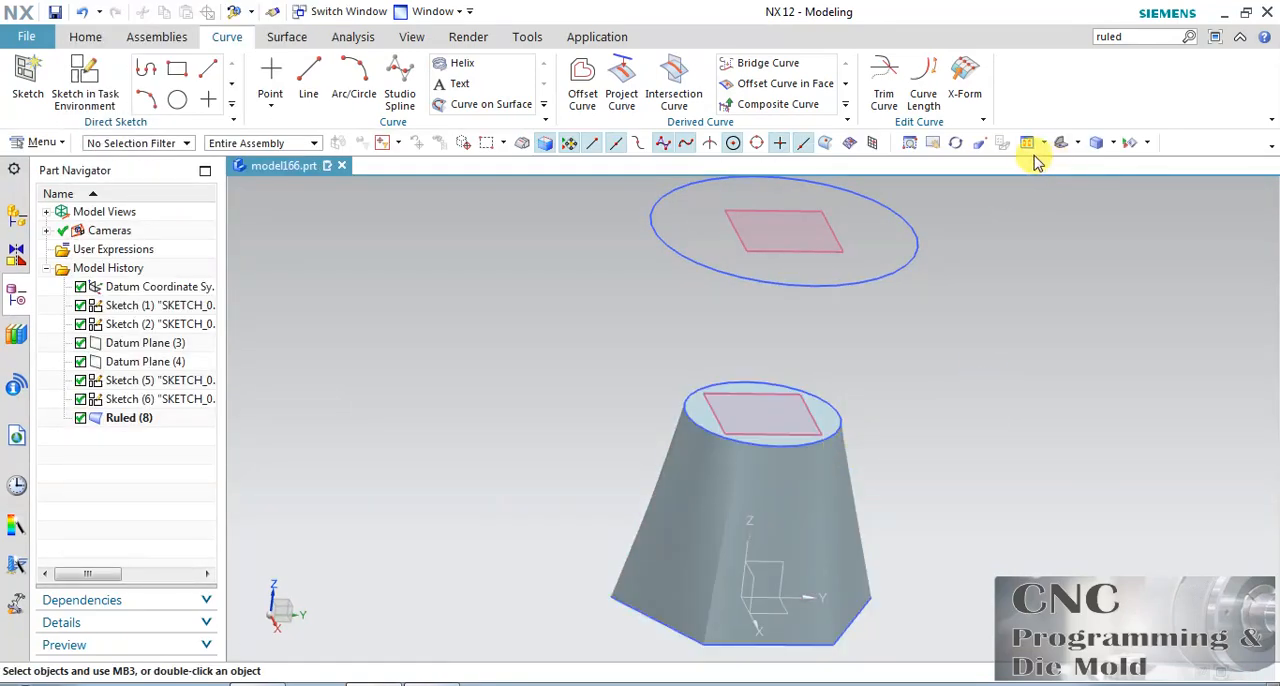
Try to start an edge blend on the side faces of the angle-aligned ruled body.
left_click(954, 145)
left_click_drag(920, 449, 802, 617)
scroll(797, 626, "up", 3)
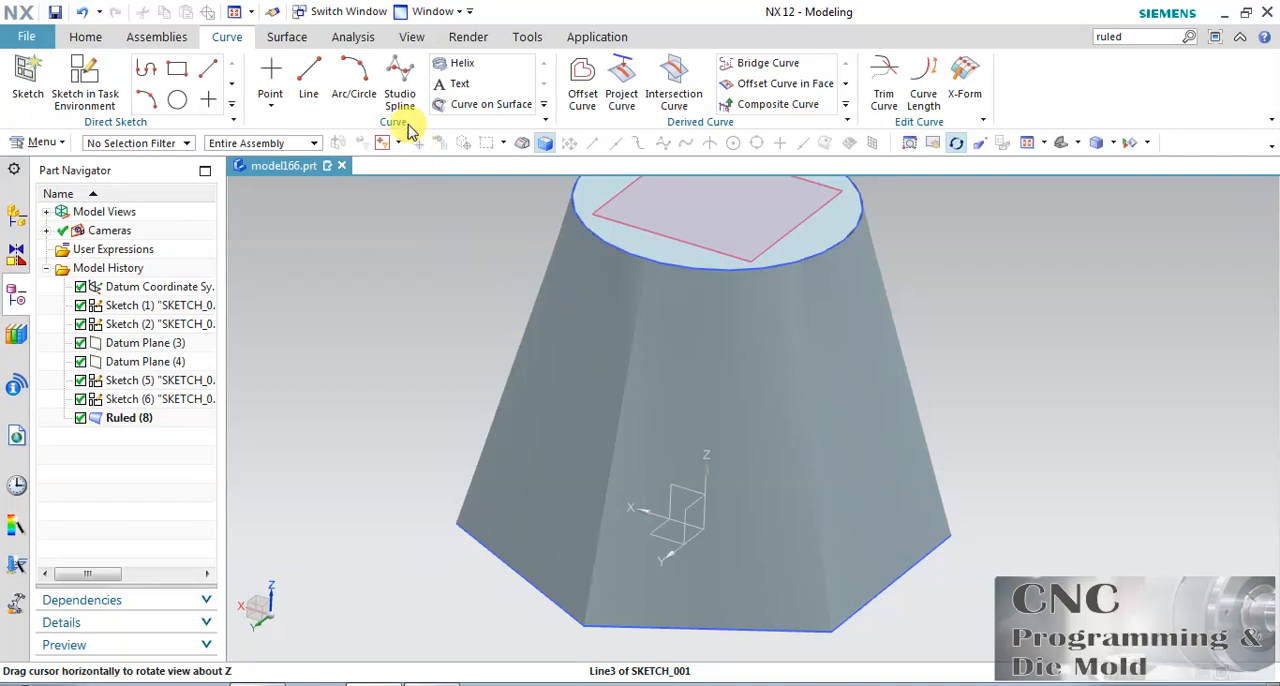
left_click(86, 38)
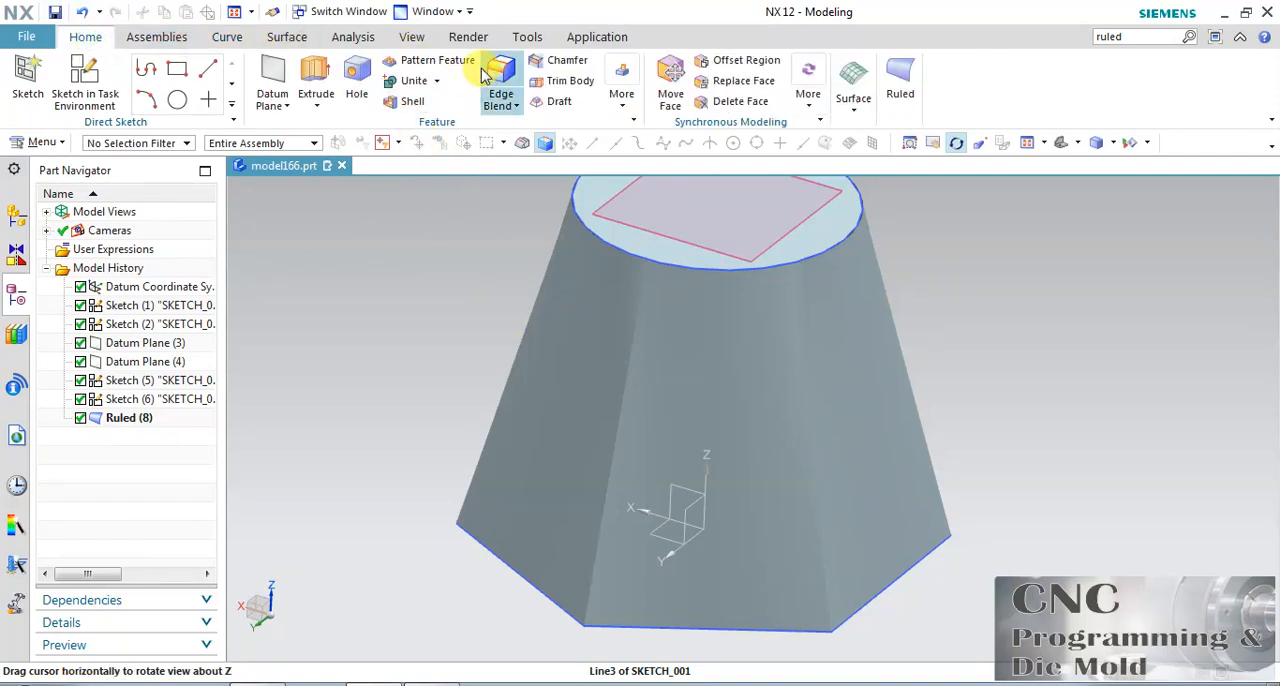
key("Escape")
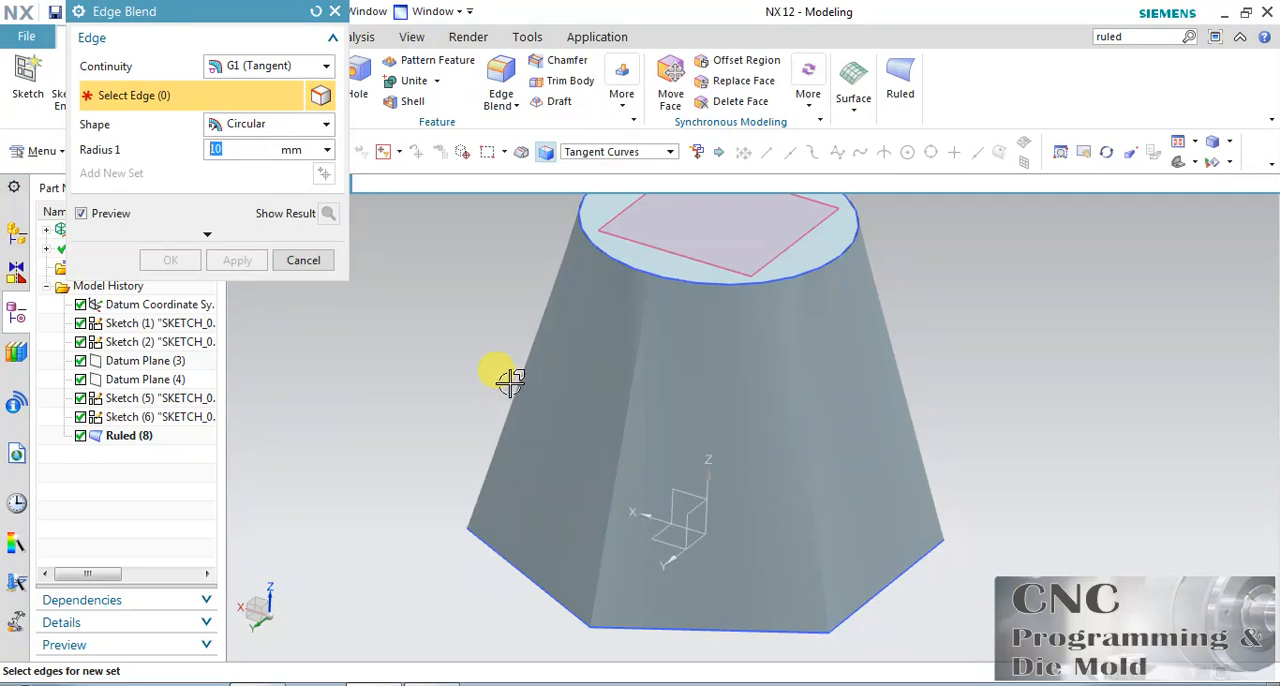
left_click(305, 261)
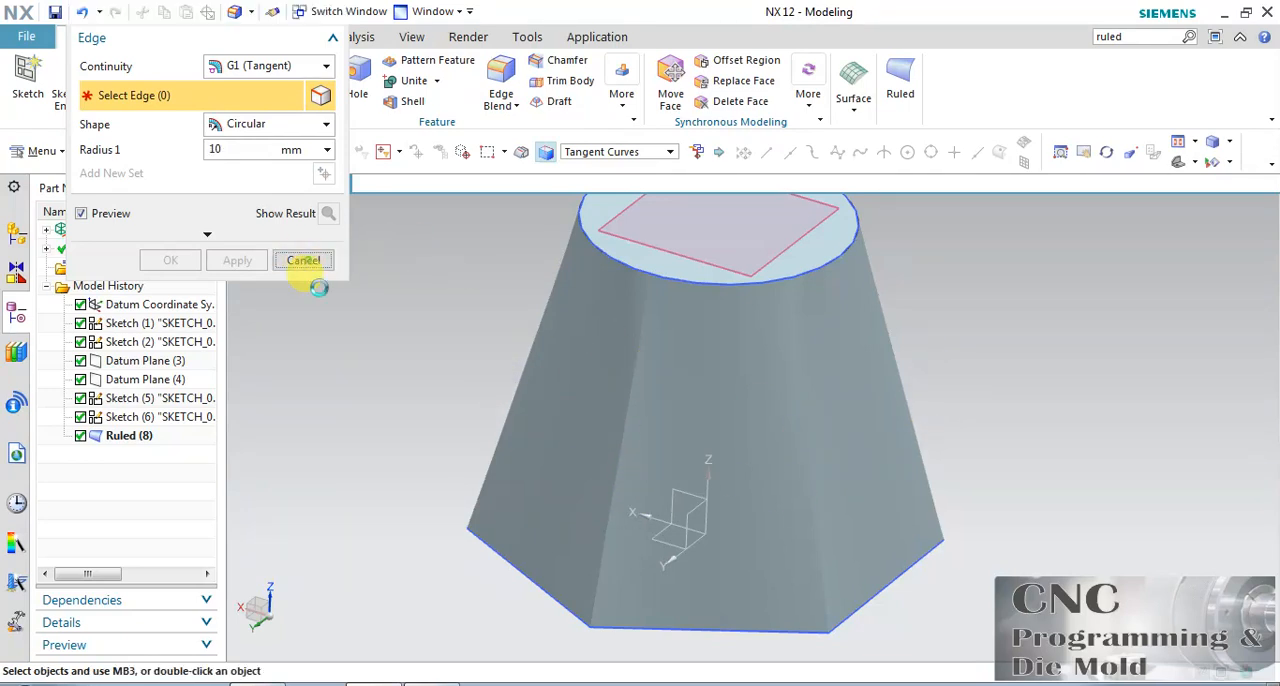
left_click(138, 419)
double_click(140, 420)
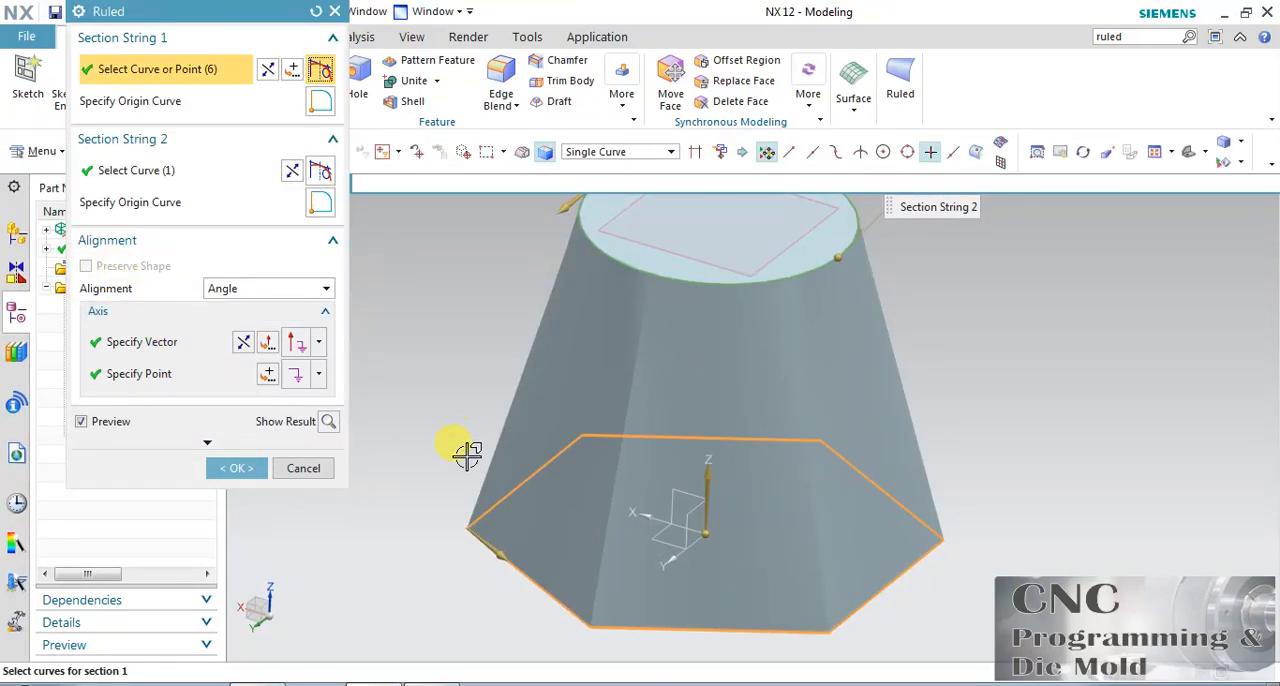
left_click(327, 470)
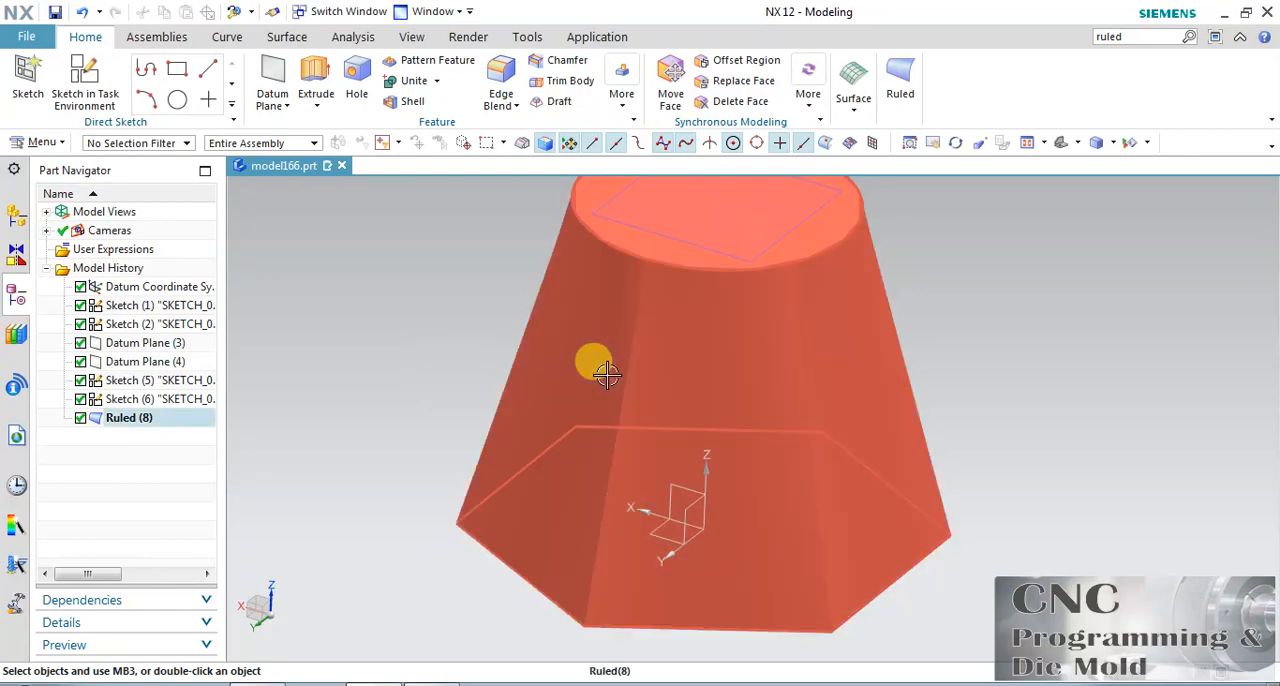
Edit the ruled body to By Points alignment with Preserve Shape on, and slide the circle's alignment points opposite the hexagon corners.
double_click(607, 374)
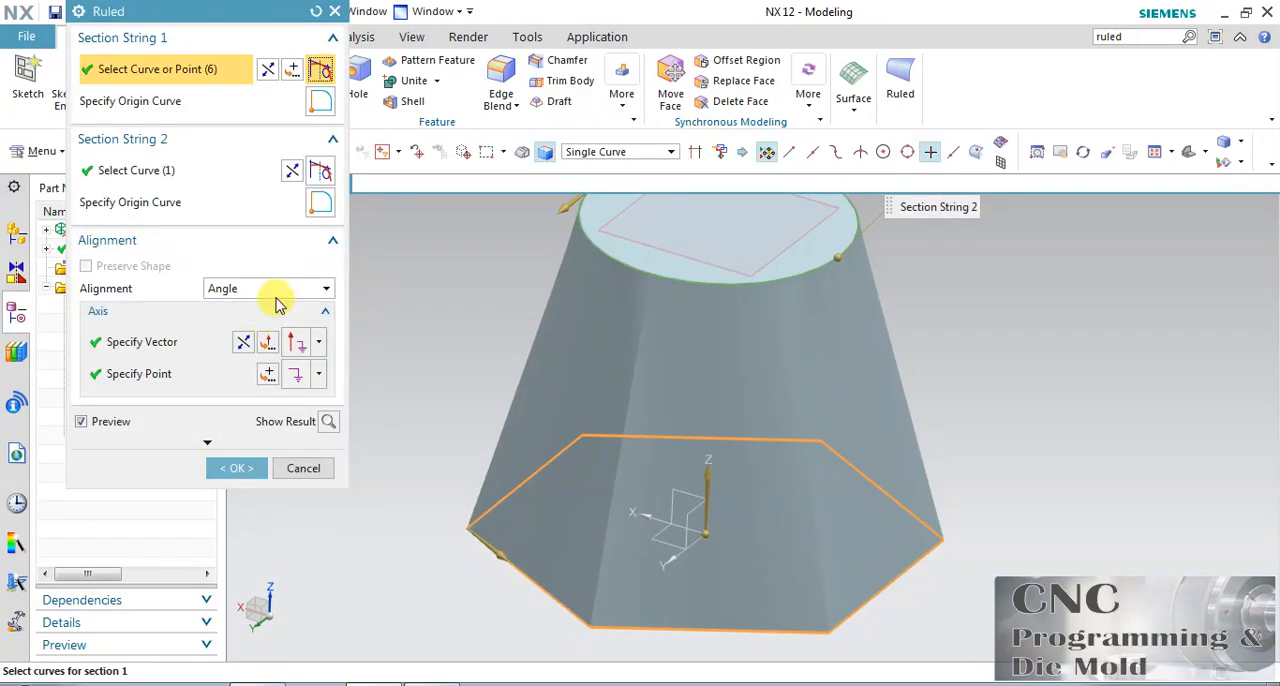
left_click(274, 292)
left_click(230, 340)
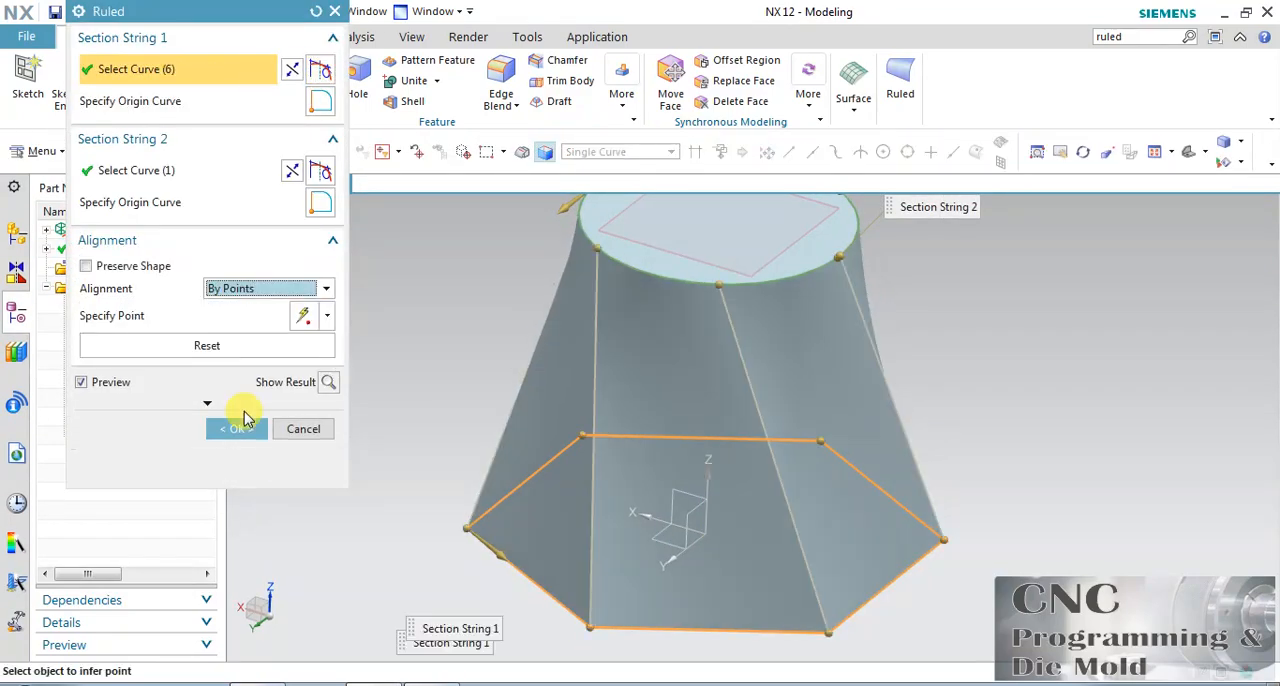
left_click(118, 266)
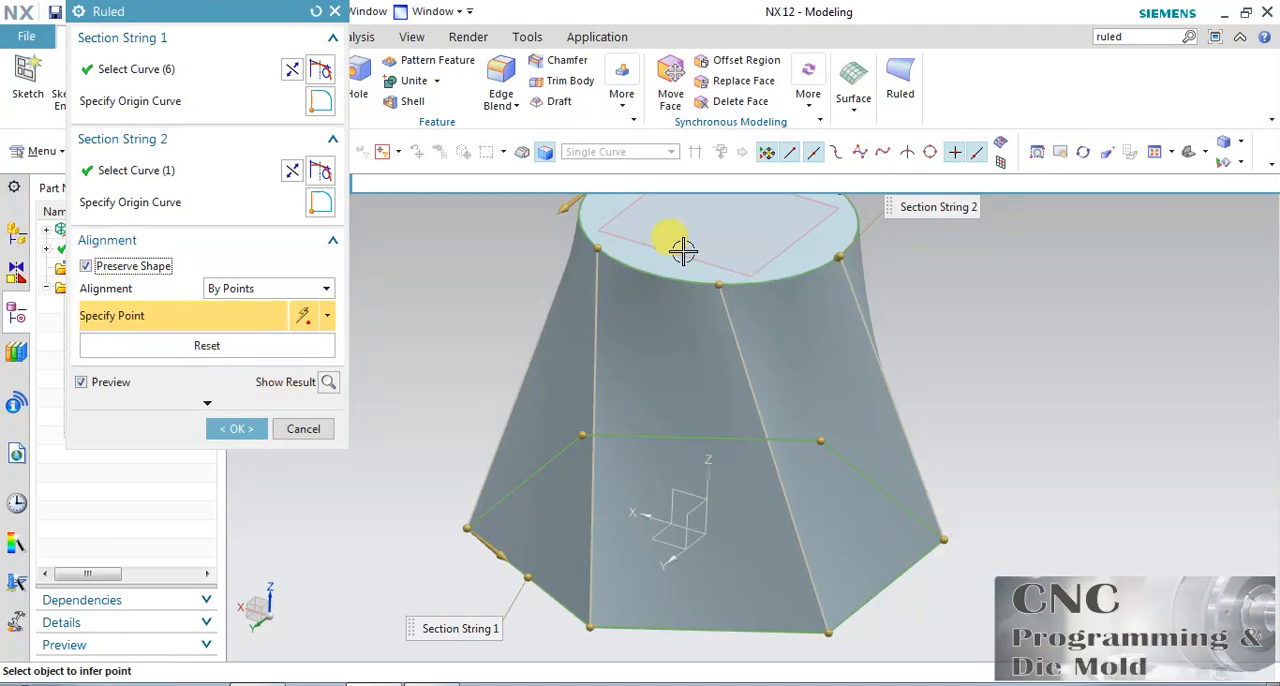
left_click_drag(597, 248, 775, 279)
left_click(250, 428)
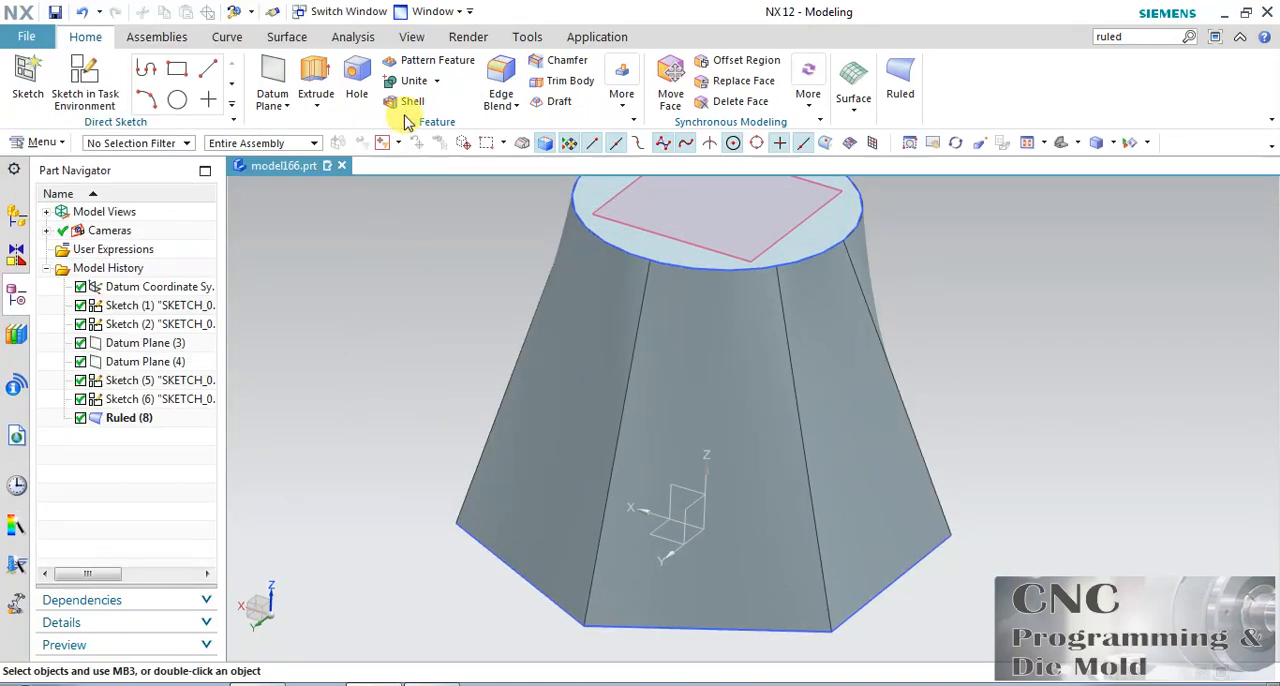
Apply a circular 10 mm edge blend to one sloping side edge at the front of the ruled body.
left_click(501, 80)
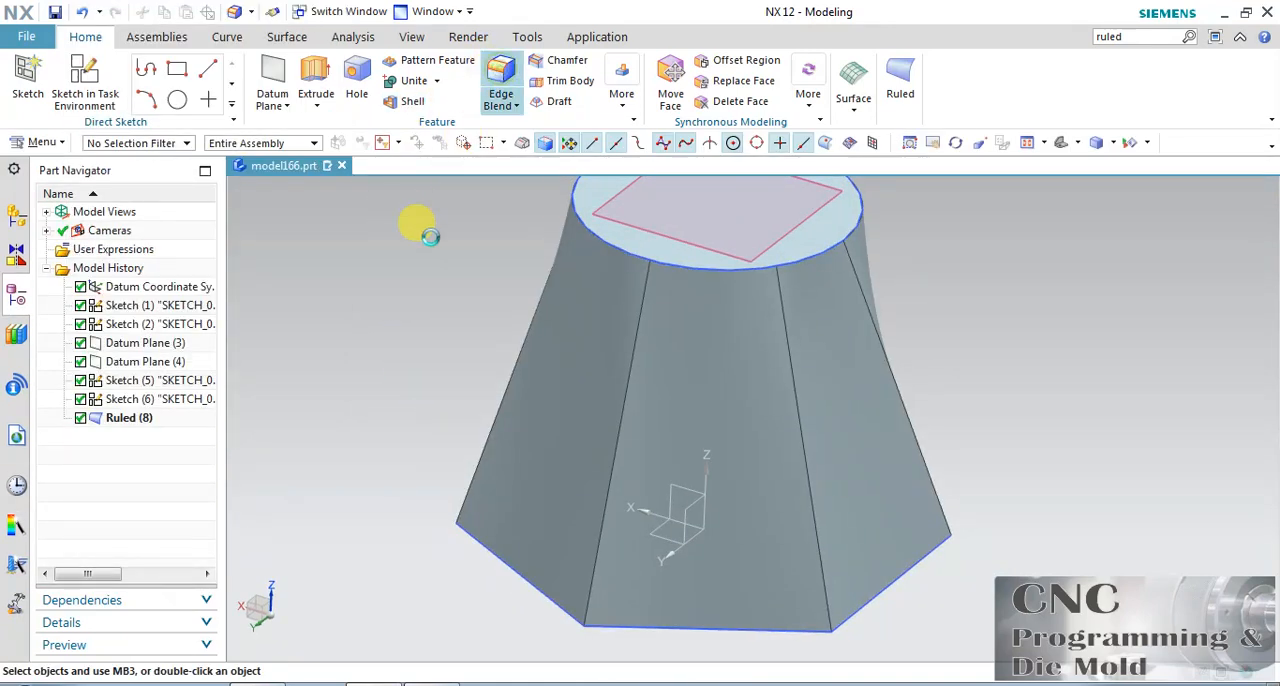
left_click(628, 378)
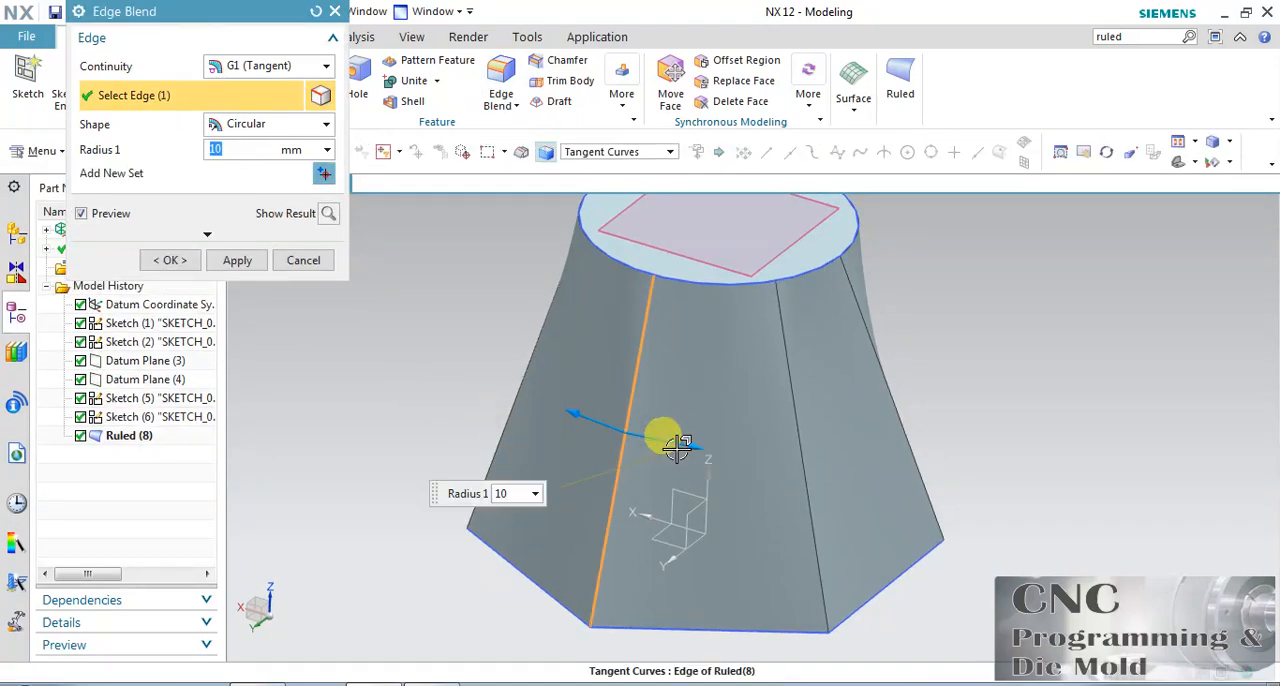
left_click(170, 260)
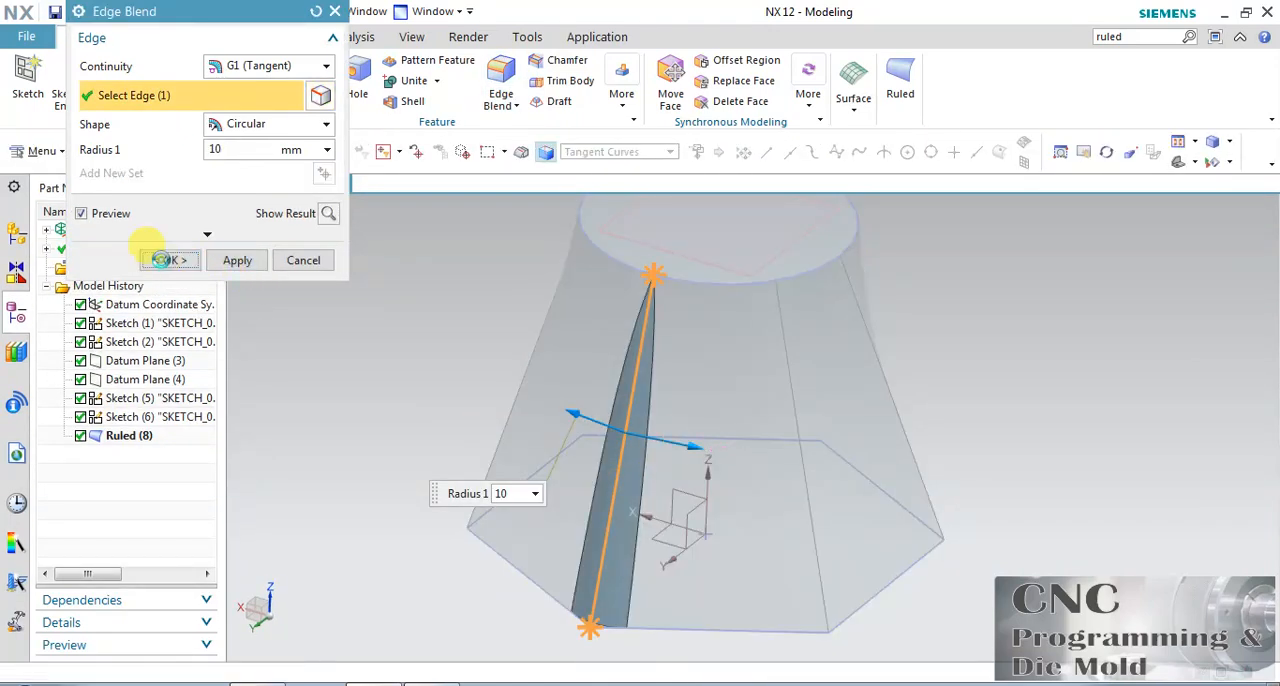